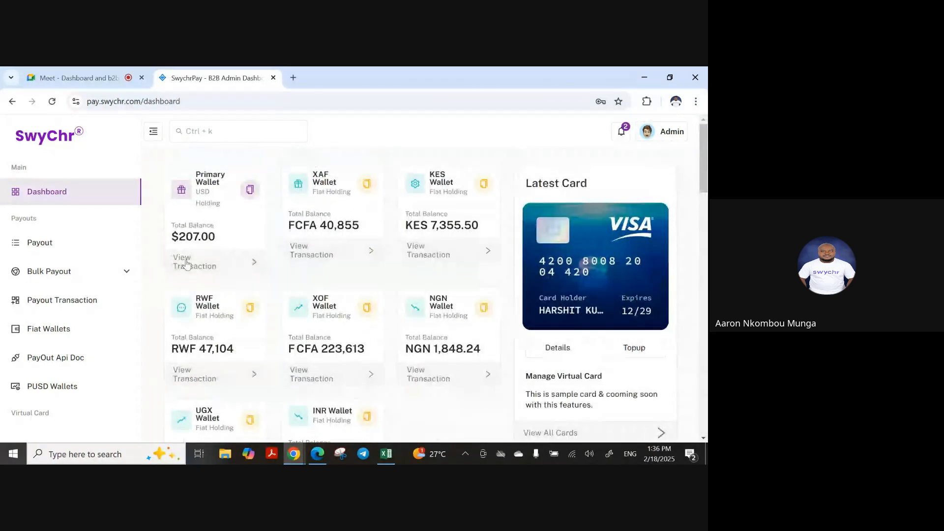
Review the Kenyan Shilling, CFA Franc and Rwandan Franc wallet transactions, then expand the Bulk Payout group
{"action": "left_click", "coordinate": [50, 329]}
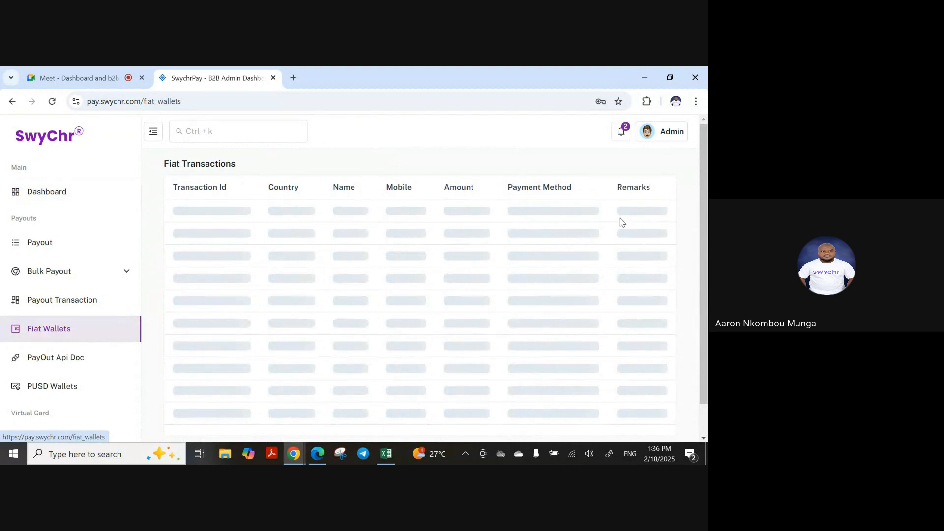
{"action": "left_click", "coordinate": [626, 194]}
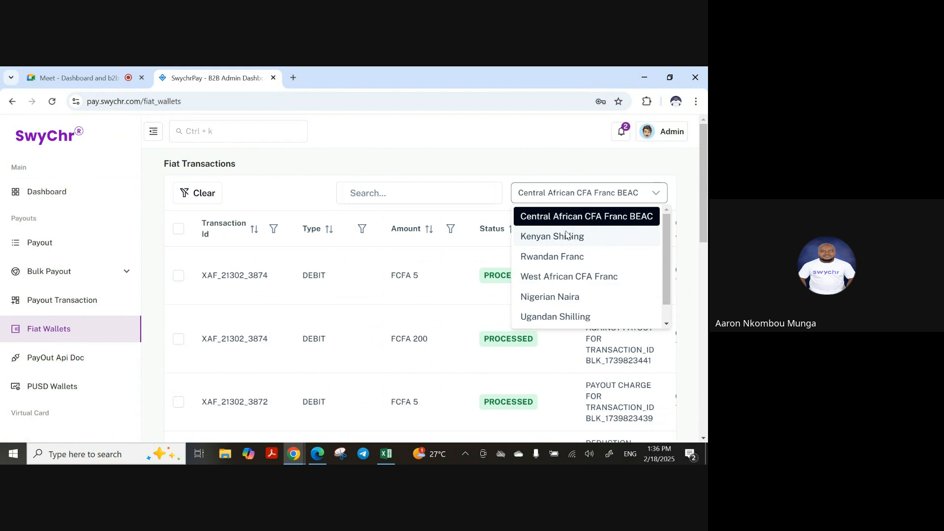
{"action": "left_click", "coordinate": [567, 236]}
{"action": "left_click", "coordinate": [612, 194]}
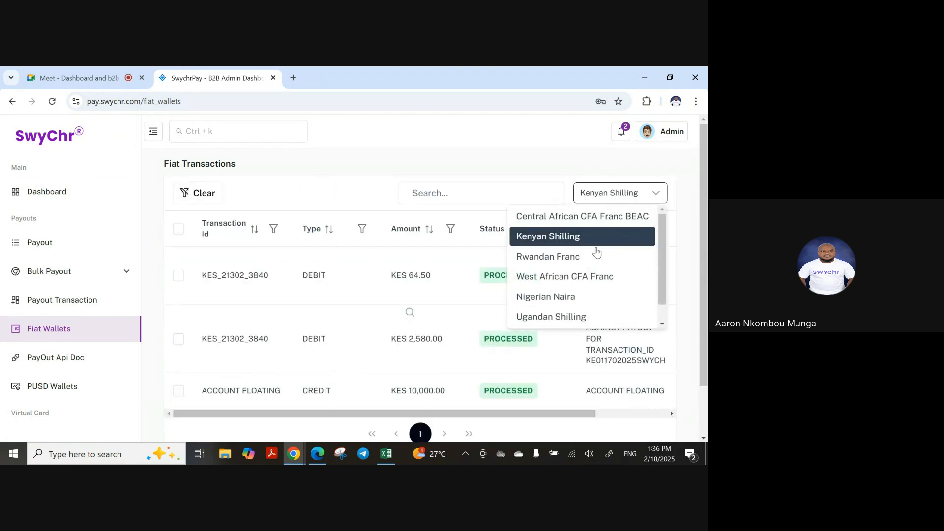
{"action": "left_click", "coordinate": [569, 277]}
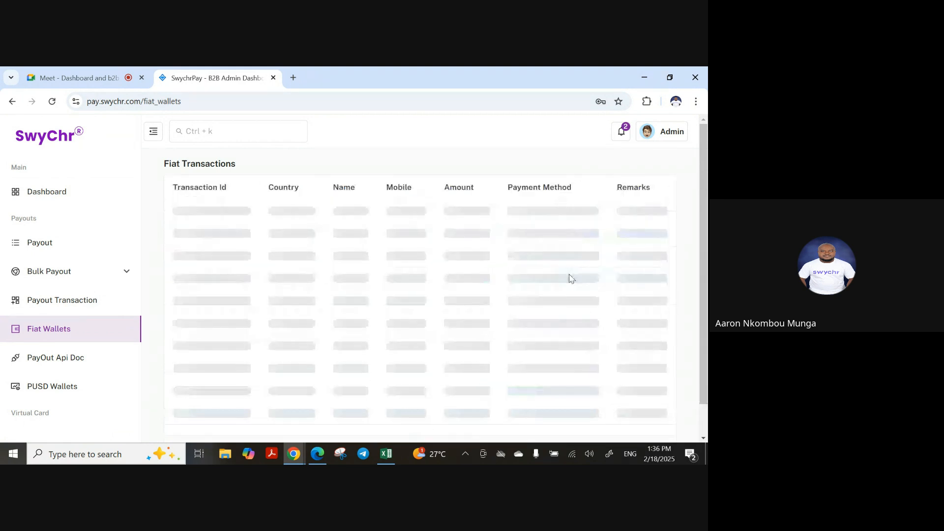
{"action": "left_click", "coordinate": [630, 193]}
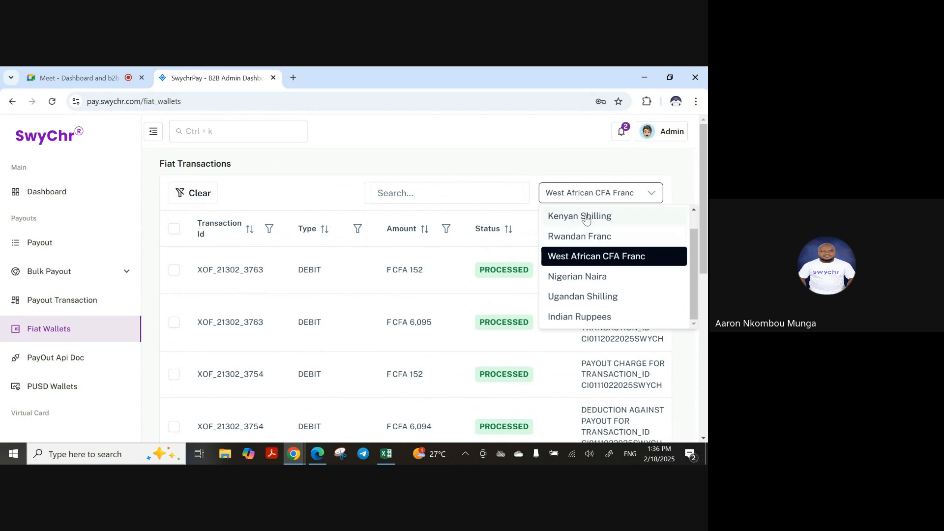
{"action": "left_click", "coordinate": [586, 236]}
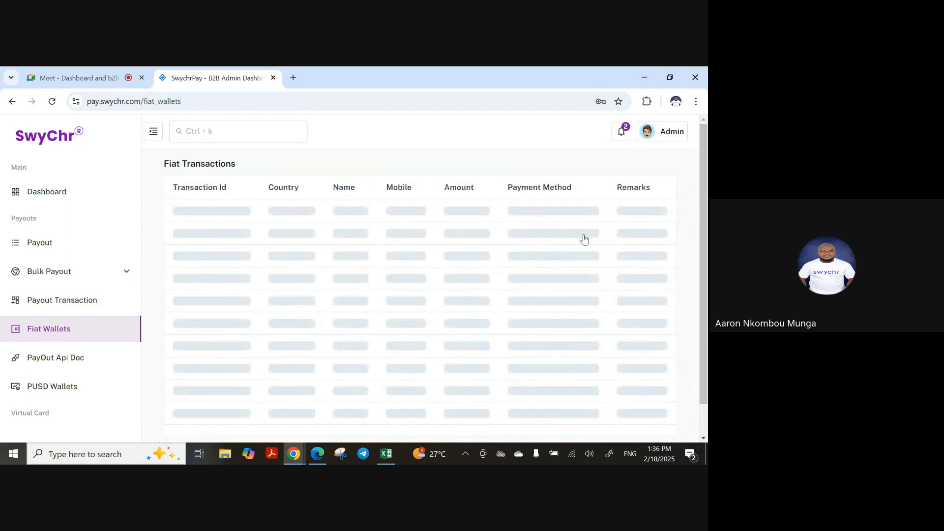
{"action": "left_click", "coordinate": [64, 196]}
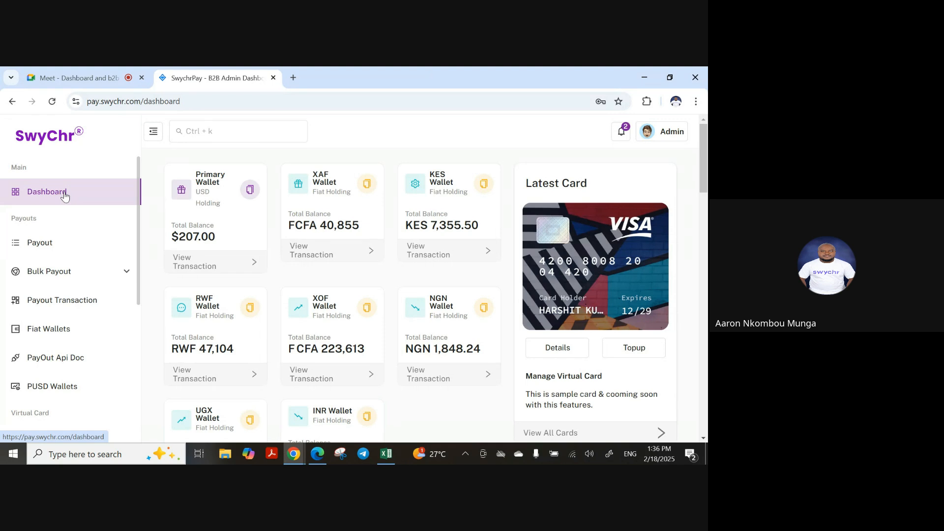
{"action": "left_click", "coordinate": [49, 273]}
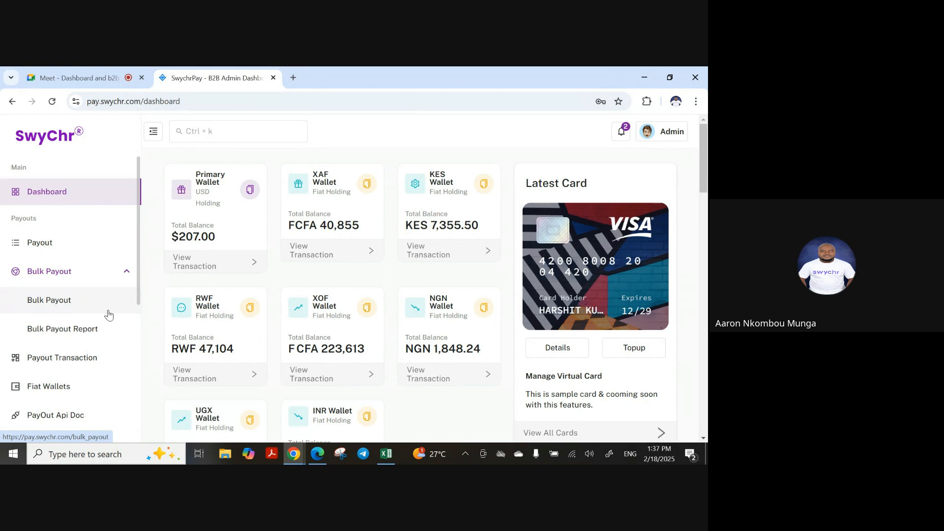
Open the Bulk Payout Report and view the newest payout file's details
{"action": "left_click", "coordinate": [57, 276]}
{"action": "left_click", "coordinate": [58, 276]}
{"action": "left_click", "coordinate": [68, 331]}
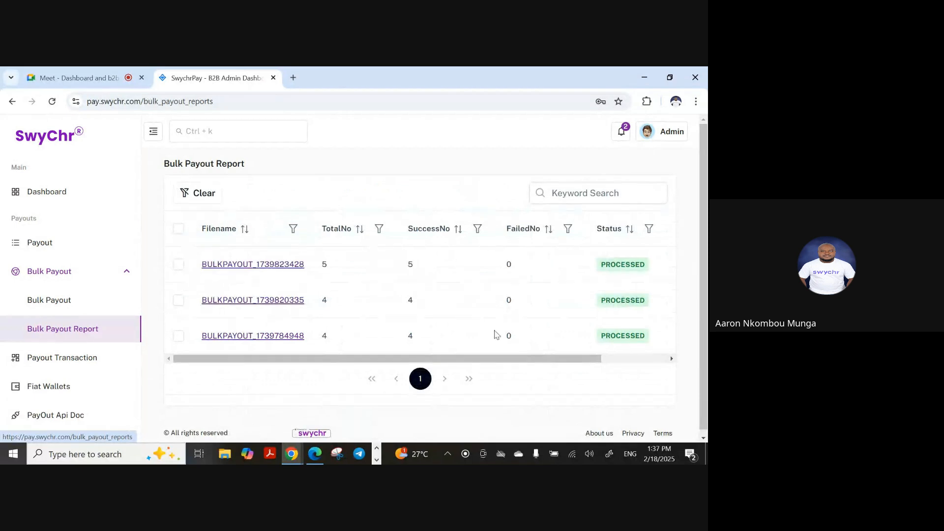
{"action": "left_click_drag", "start_coordinate": [501, 362], "coordinate": [263, 373]}
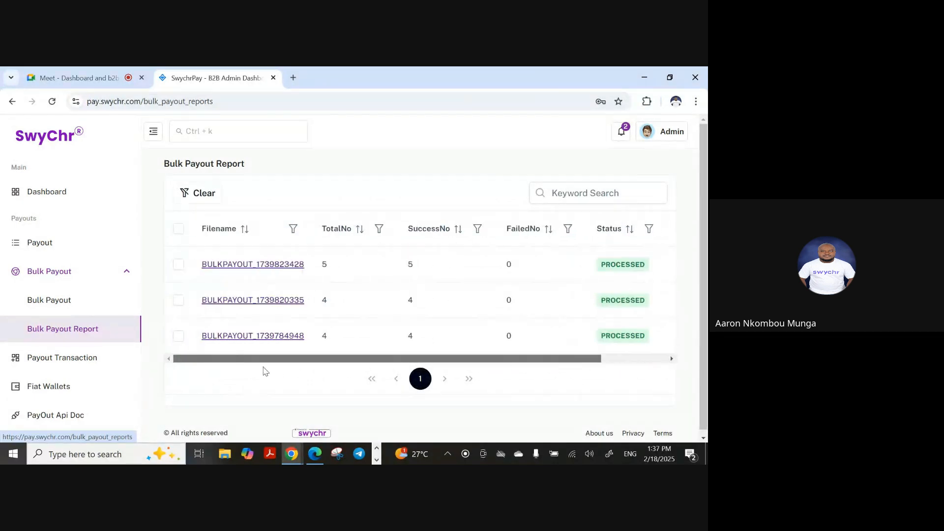
{"action": "left_click", "coordinate": [273, 266]}
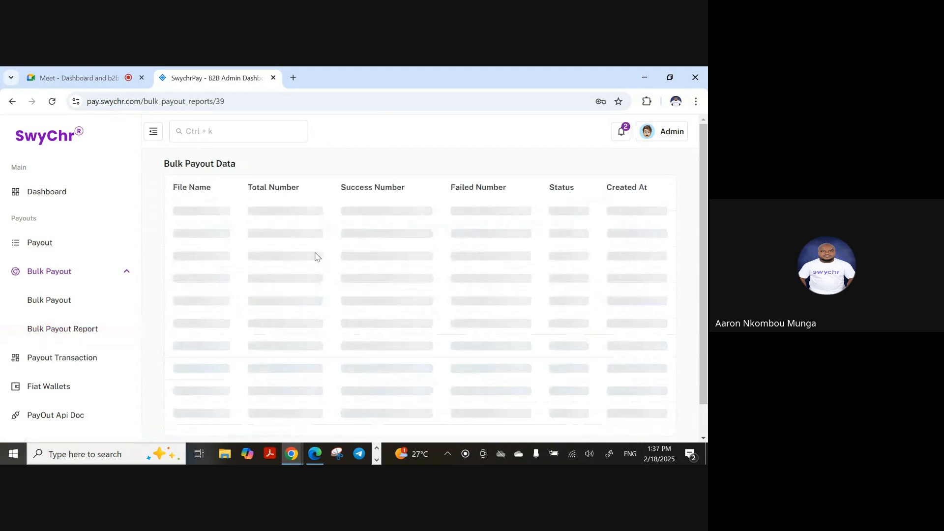
{"action": "mouse_move", "coordinate": [494, 427]}
{"action": "left_mouse_down"}
{"action": "mouse_move", "coordinate": [676, 416]}
{"action": "mouse_move", "coordinate": [493, 412]}
{"action": "left_mouse_up"}
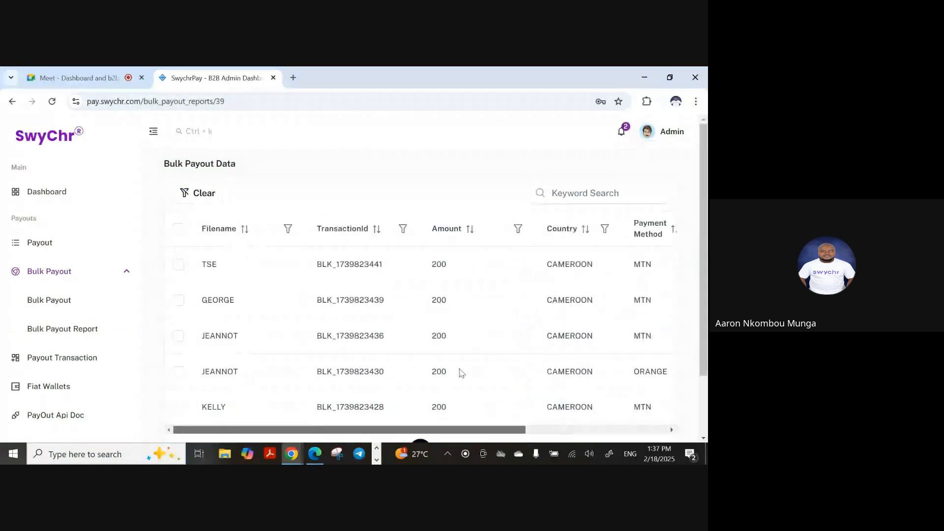
{"action": "scroll", "coordinate": [403, 330], "scroll_direction": "down", "scroll_amount": 3}
{"action": "scroll", "coordinate": [427, 271], "scroll_direction": "up", "scroll_amount": 3}
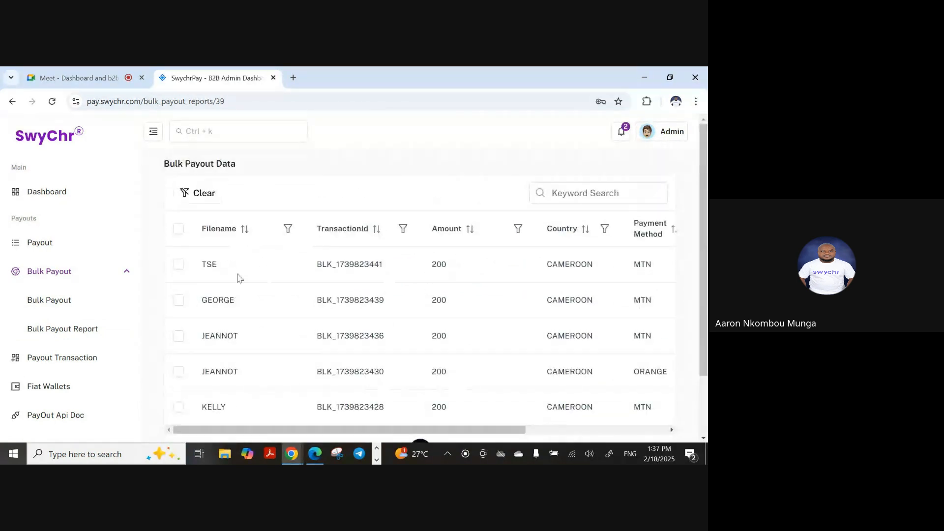
Return to the Bulk Payout Report and select, then deselect, the three payout file rows
{"action": "left_click", "coordinate": [60, 274]}
{"action": "left_click", "coordinate": [60, 273]}
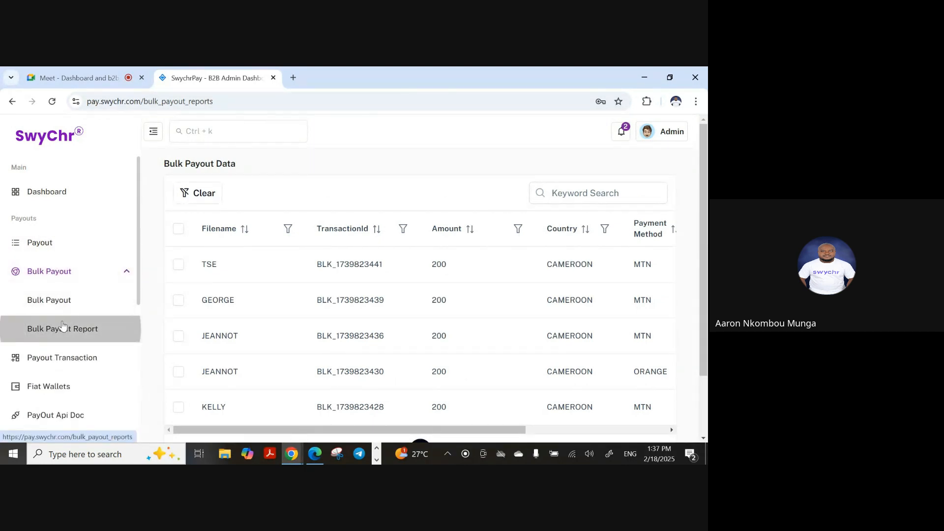
{"action": "left_click", "coordinate": [76, 327]}
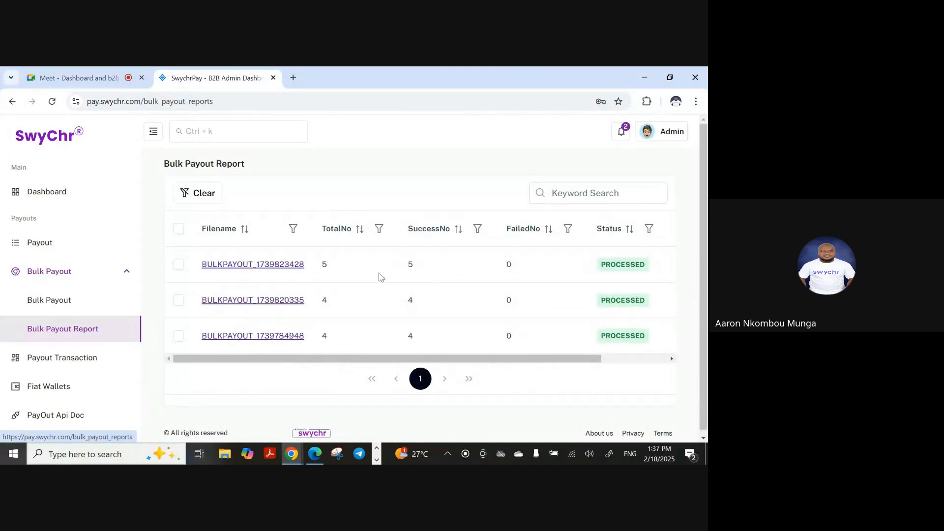
{"action": "left_click", "coordinate": [178, 335]}
{"action": "left_click", "coordinate": [179, 300]}
{"action": "left_click", "coordinate": [179, 265]}
{"action": "left_click", "coordinate": [178, 265]}
{"action": "left_click", "coordinate": [178, 300]}
{"action": "left_click", "coordinate": [179, 336]}
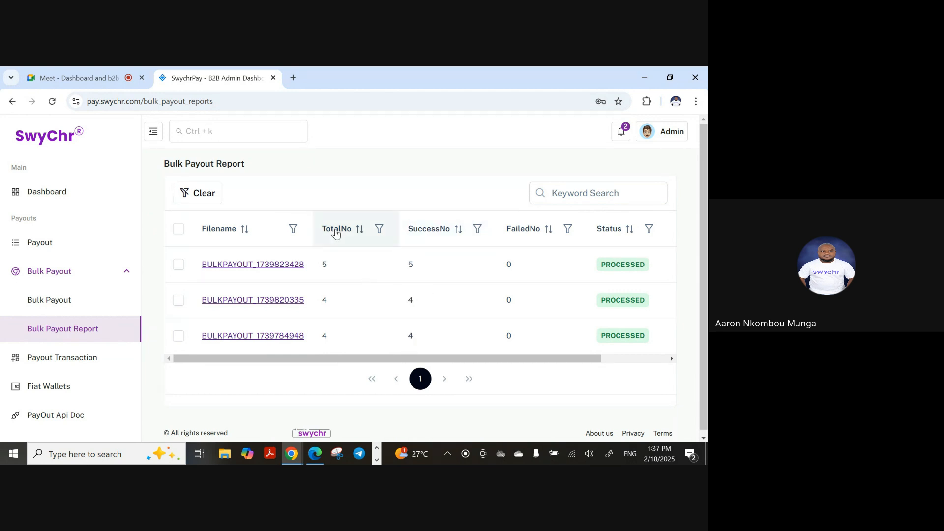
Check the three files: TotalNo 5, 4, 4; SuccessNo 5, 4, 4; FailedNo 0 each
{"action": "double_click", "coordinate": [325, 264]}
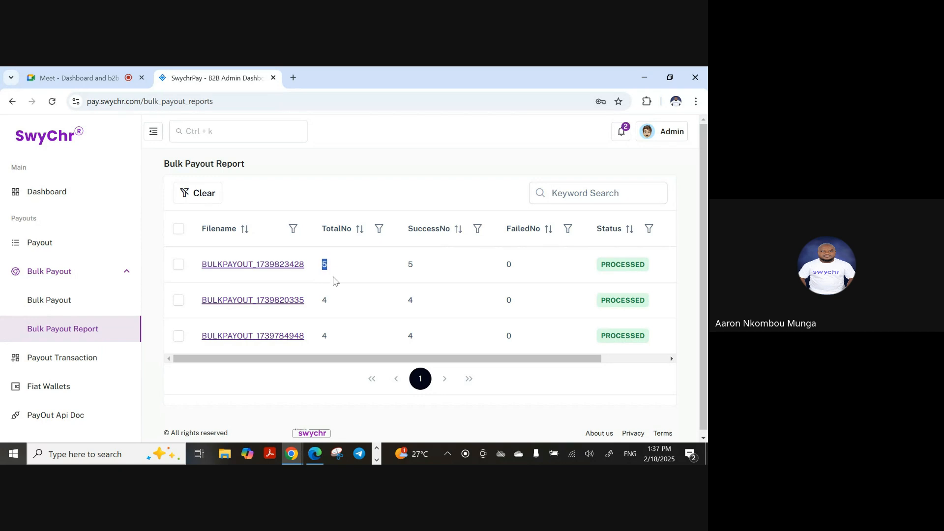
{"action": "double_click", "coordinate": [324, 300]}
{"action": "double_click", "coordinate": [324, 336]}
{"action": "double_click", "coordinate": [325, 264]}
{"action": "double_click", "coordinate": [324, 300]}
{"action": "double_click", "coordinate": [325, 336]}
{"action": "double_click", "coordinate": [410, 264]}
{"action": "double_click", "coordinate": [411, 300]}
{"action": "double_click", "coordinate": [410, 336]}
{"action": "double_click", "coordinate": [510, 264]}
{"action": "double_click", "coordinate": [509, 300]}
{"action": "double_click", "coordinate": [509, 336]}
{"action": "left_click_drag", "start_coordinate": [515, 358], "coordinate": [217, 352]}
{"action": "left_click", "coordinate": [62, 300]}
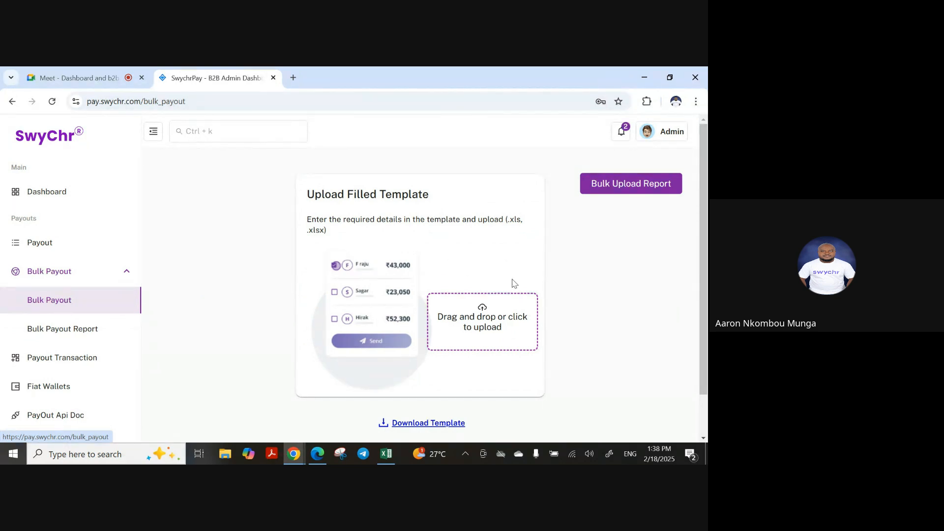
Download the empty template bulk_send_empty (5).xlsx and show it in the Downloads folder
{"action": "scroll", "coordinate": [433, 374], "scroll_direction": "down", "scroll_amount": 1}
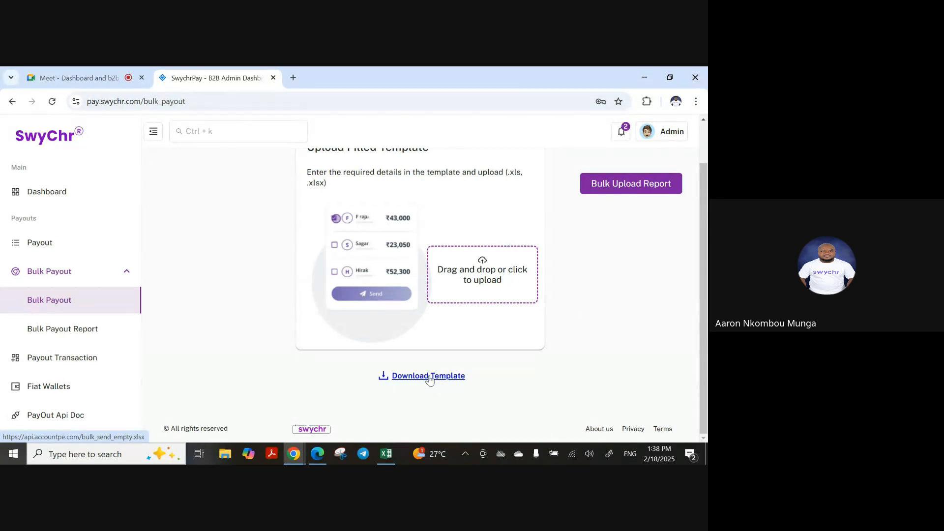
{"action": "left_click", "coordinate": [428, 377]}
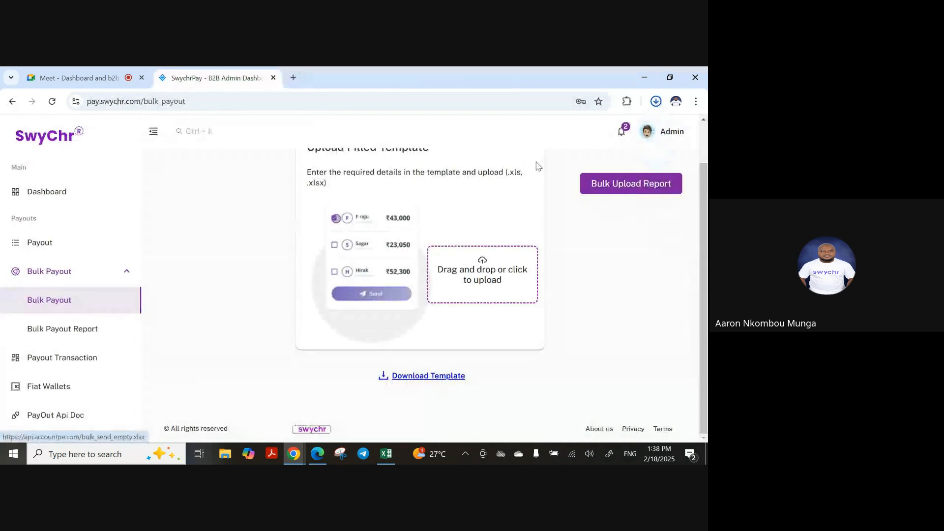
{"action": "mouse_move", "coordinate": [628, 130]}
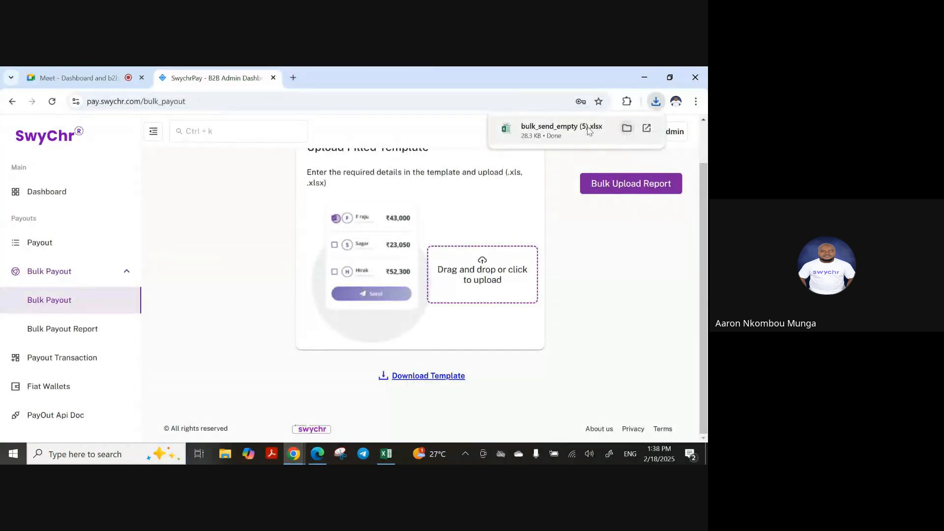
{"action": "left_click", "coordinate": [628, 130]}
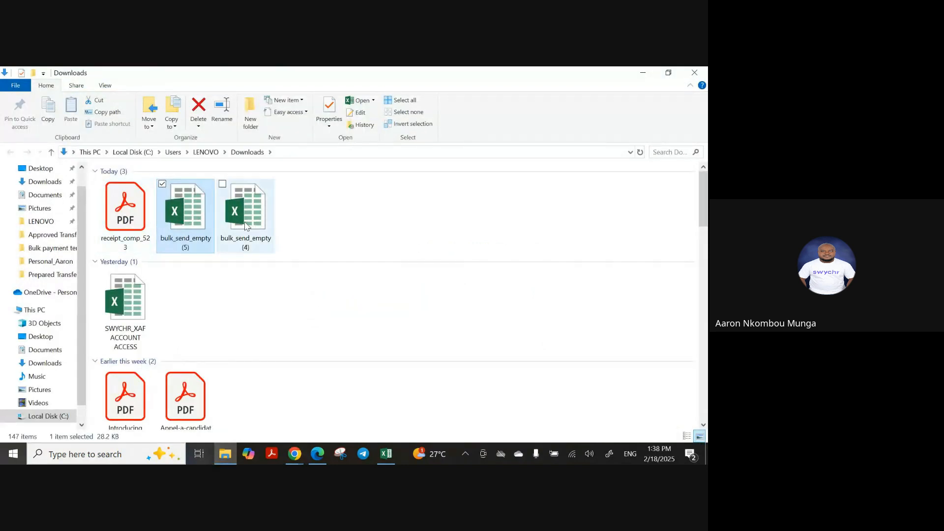
Open bulk_send_empty (5).xlsx in Excel, enable editing, and select cell A2
{"action": "double_click", "coordinate": [187, 217]}
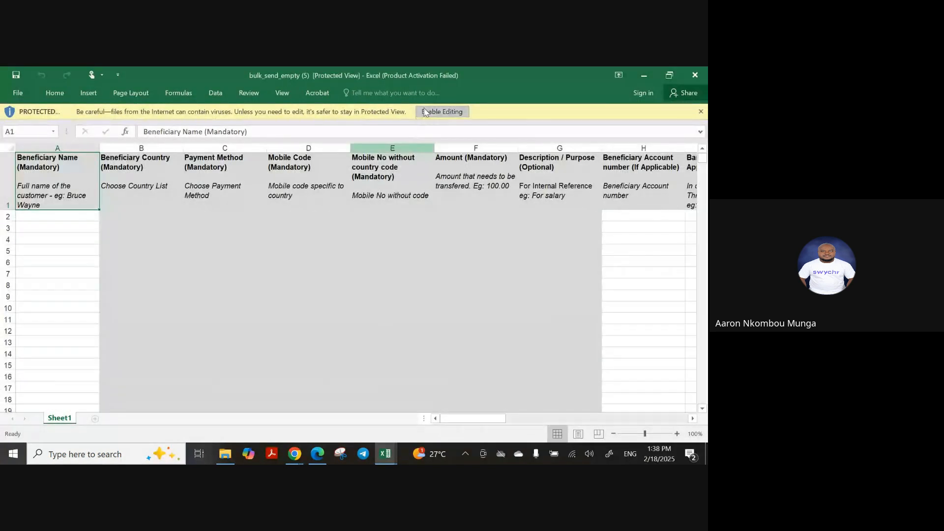
{"action": "left_click", "coordinate": [440, 109]}
{"action": "left_click", "coordinate": [644, 74]}
{"action": "left_click", "coordinate": [645, 73]}
{"action": "left_click", "coordinate": [645, 75]}
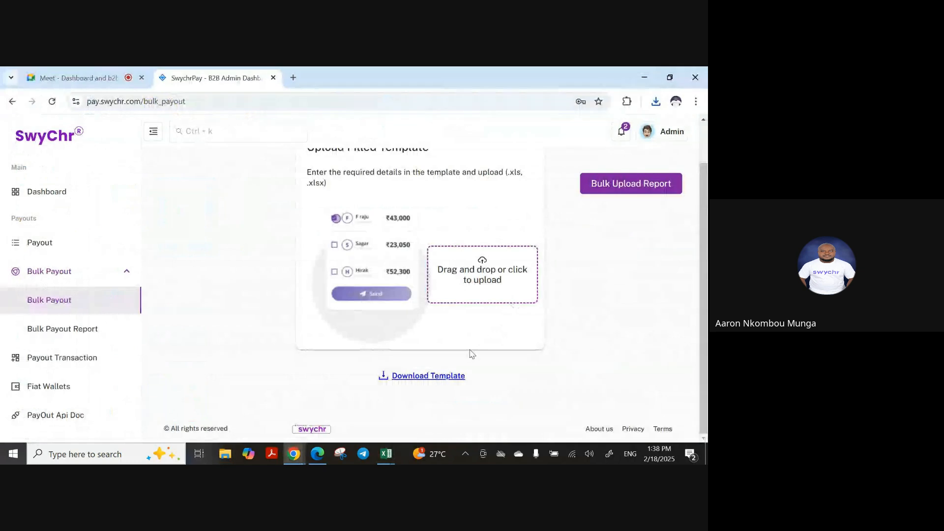
{"action": "mouse_move", "coordinate": [398, 452]}
{"action": "left_click", "coordinate": [455, 413]}
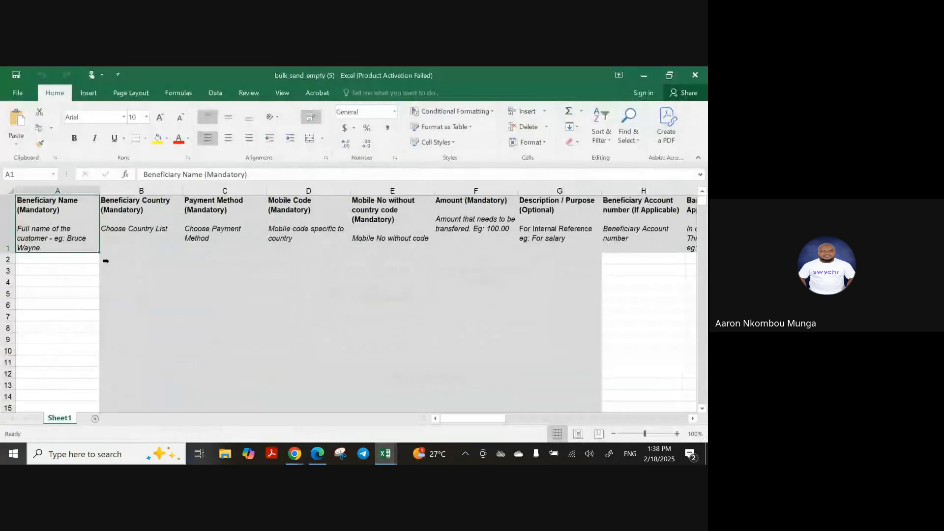
{"action": "left_click", "coordinate": [61, 271]}
{"action": "left_click", "coordinate": [61, 257]}
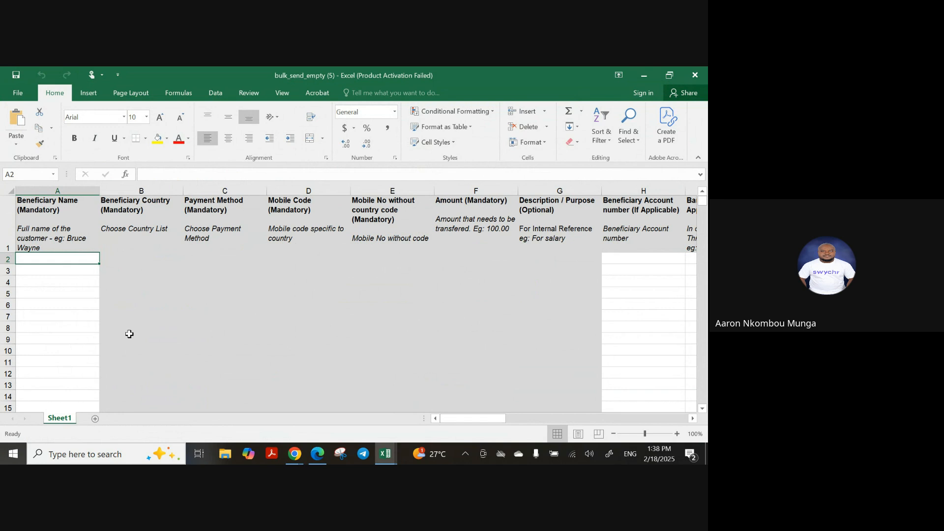
Enter the first beneficiary's name in A2 and choose CAMEROON, MTN and +237
{"action": "type", "text": "Kelly"}
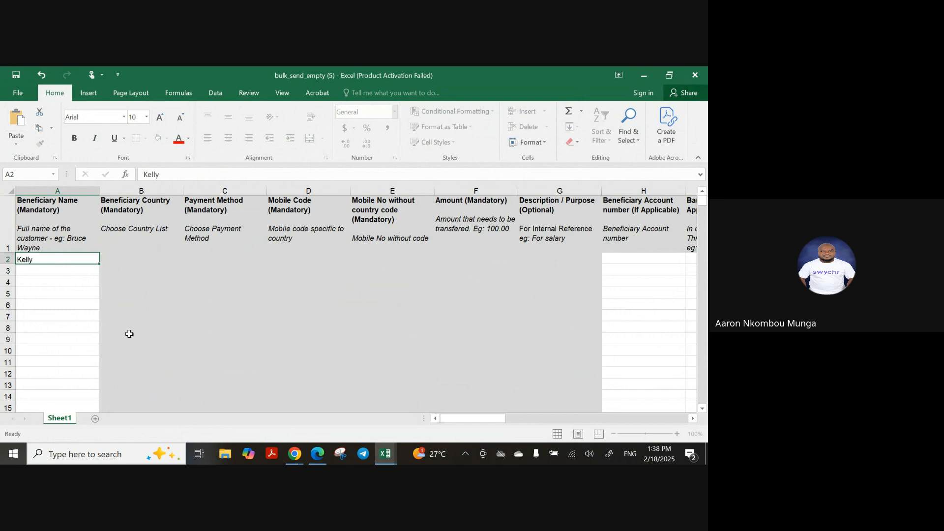
{"action": "key", "text": "Tab"}
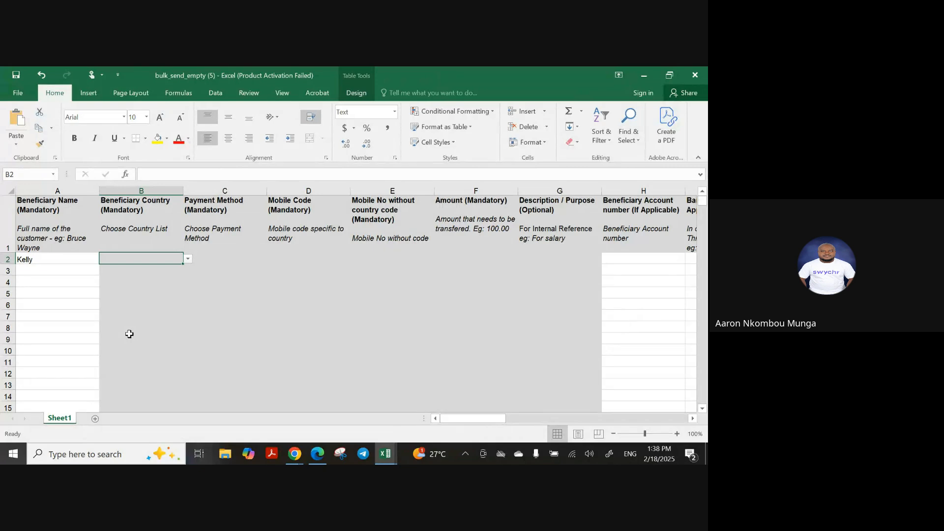
{"action": "left_click", "coordinate": [189, 260]}
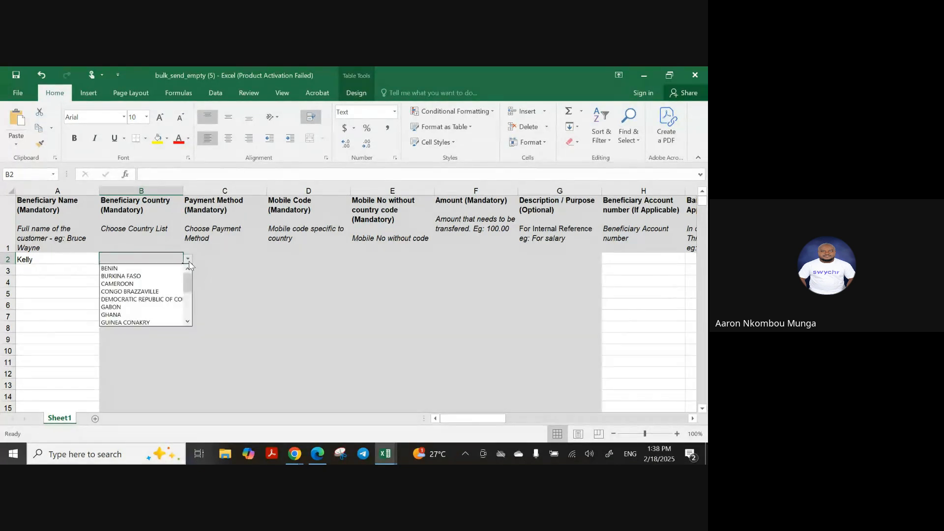
{"action": "left_click", "coordinate": [126, 286]}
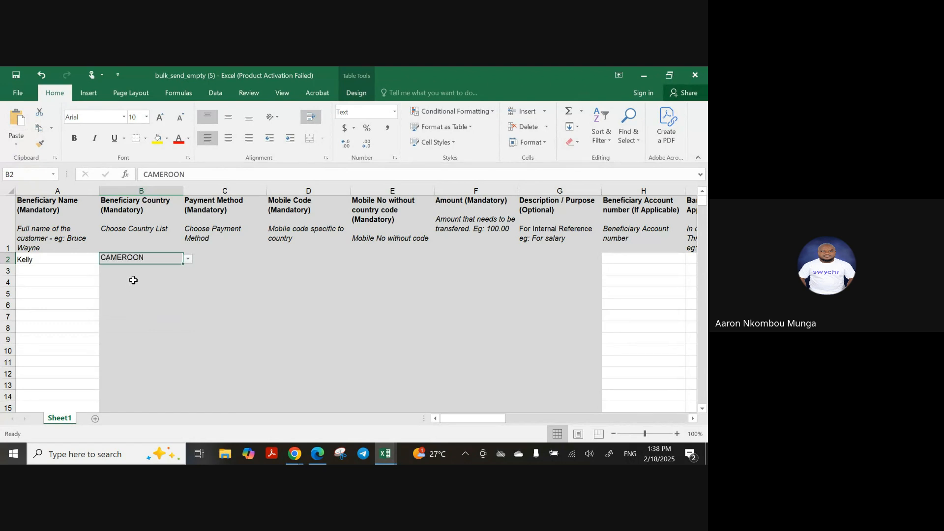
{"action": "left_click", "coordinate": [206, 256]}
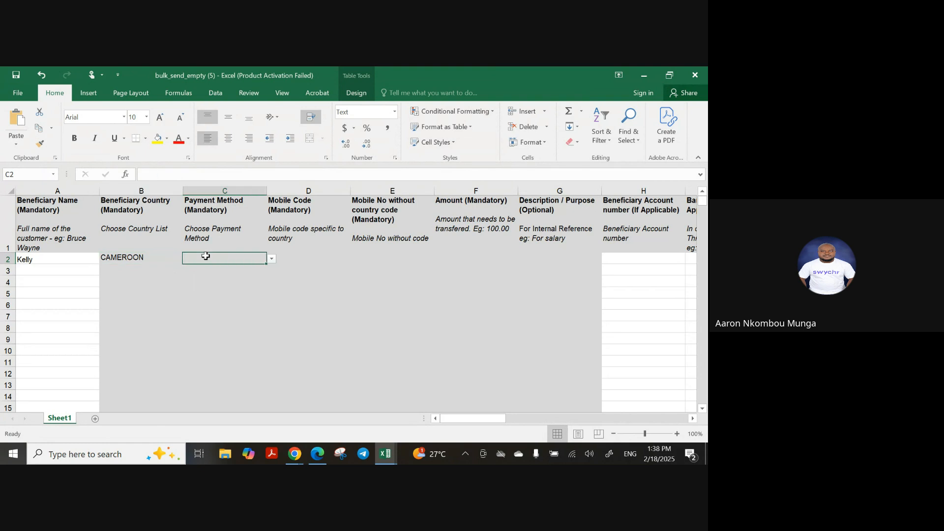
{"action": "left_click", "coordinate": [272, 260]}
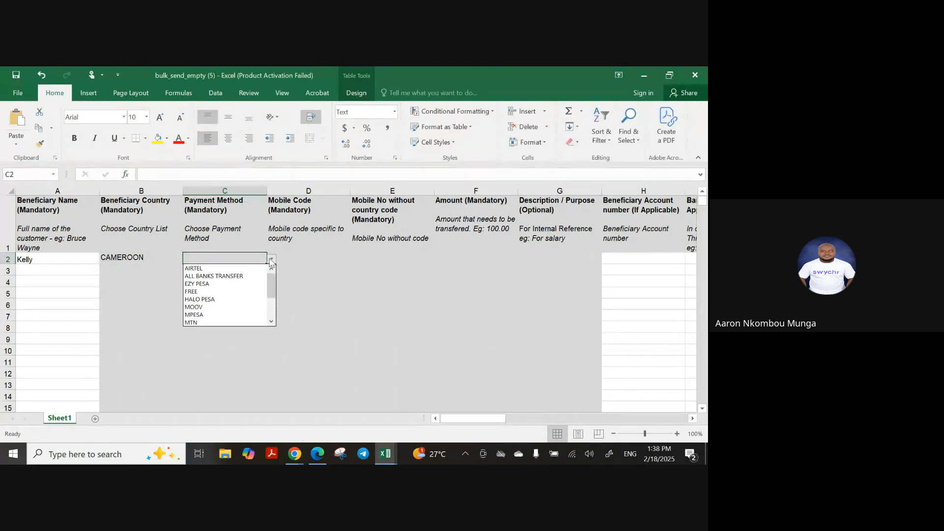
{"action": "left_click", "coordinate": [213, 323]}
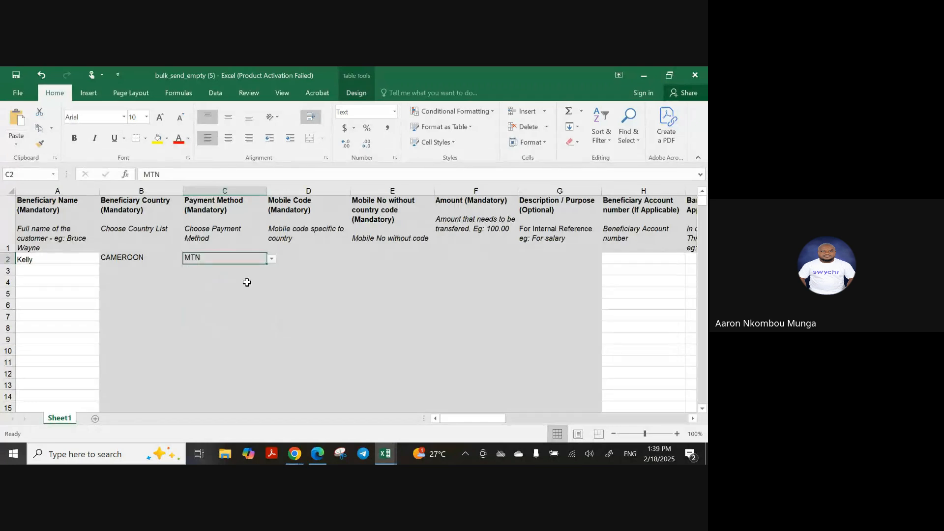
{"action": "left_click", "coordinate": [300, 256]}
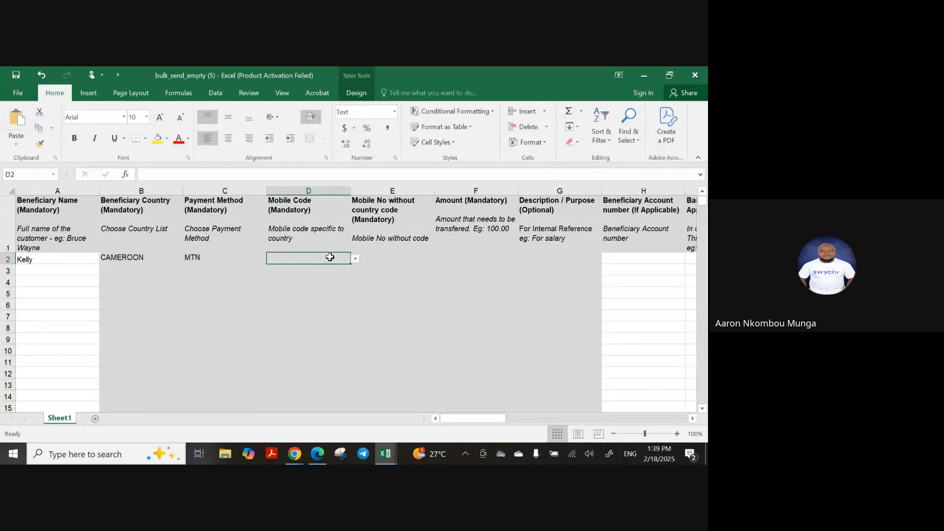
{"action": "left_click", "coordinate": [355, 258]}
{"action": "left_click", "coordinate": [300, 285]}
Fill E2–G2 with the mobile number, amount 200 and description 'Jan 2025 salary'
{"action": "left_click", "coordinate": [384, 253]}
{"action": "left_click", "coordinate": [381, 248]}
{"action": "left_click", "coordinate": [379, 256]}
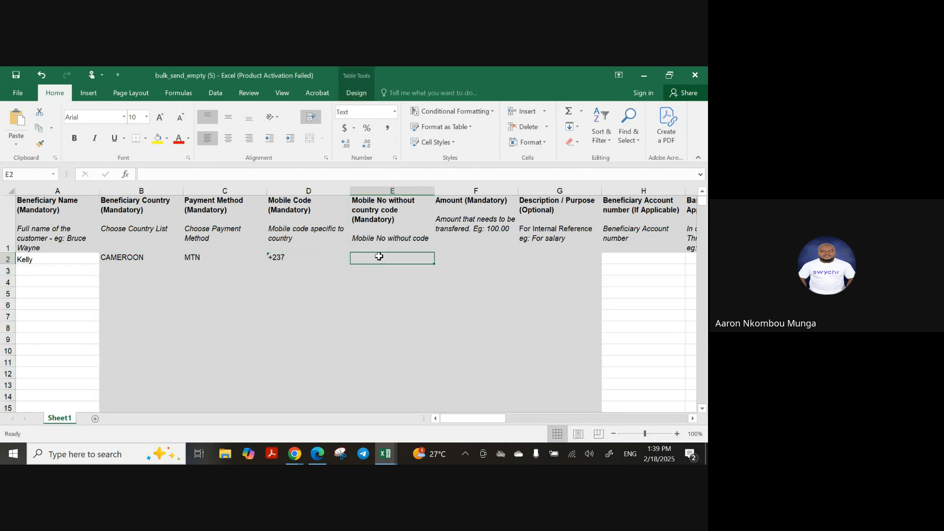
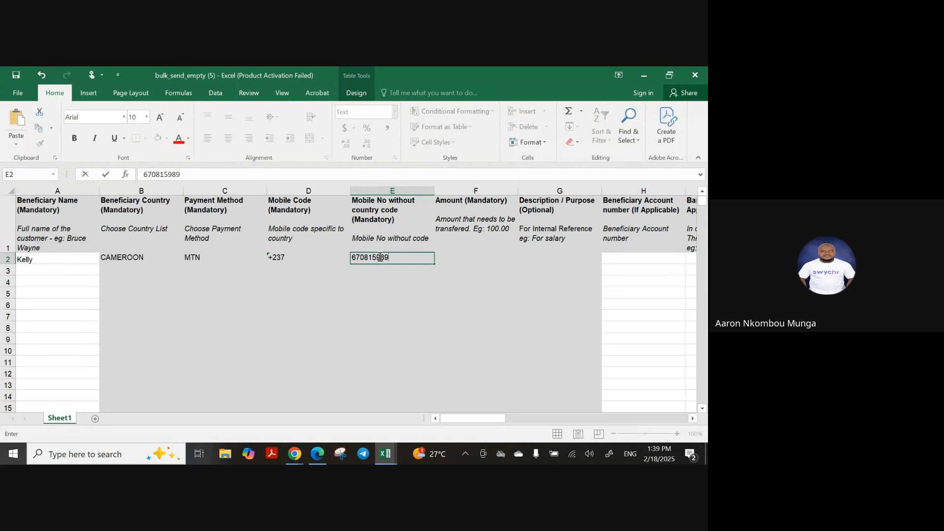
{"action": "key", "text": "Tab"}
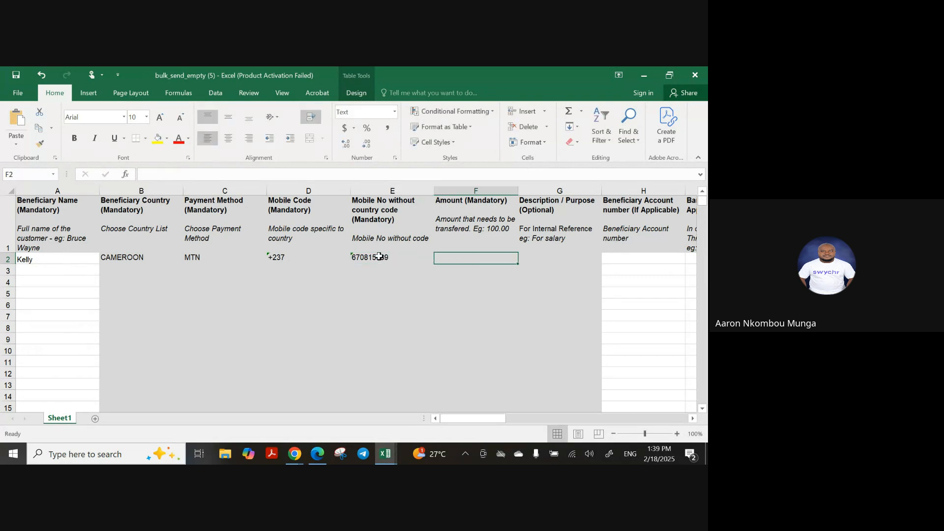
{"action": "type", "text": "200"}
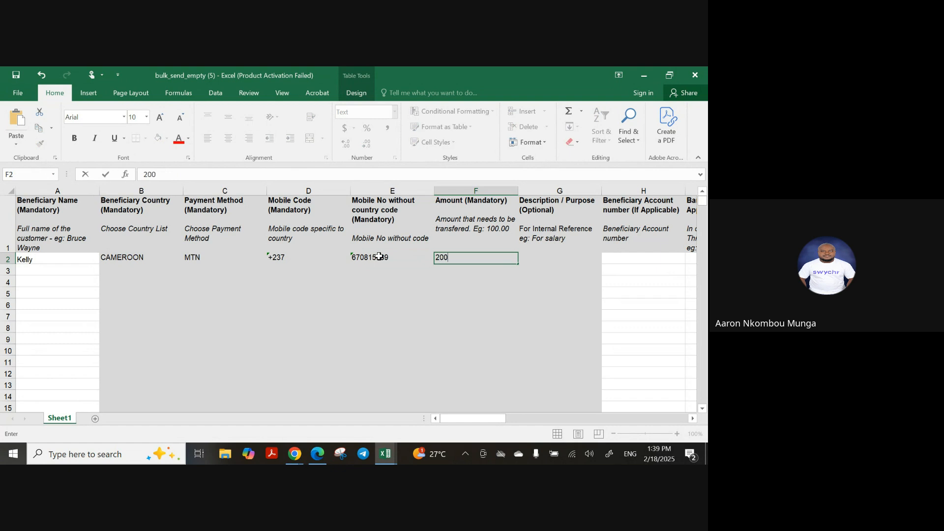
{"action": "key", "text": "Tab"}
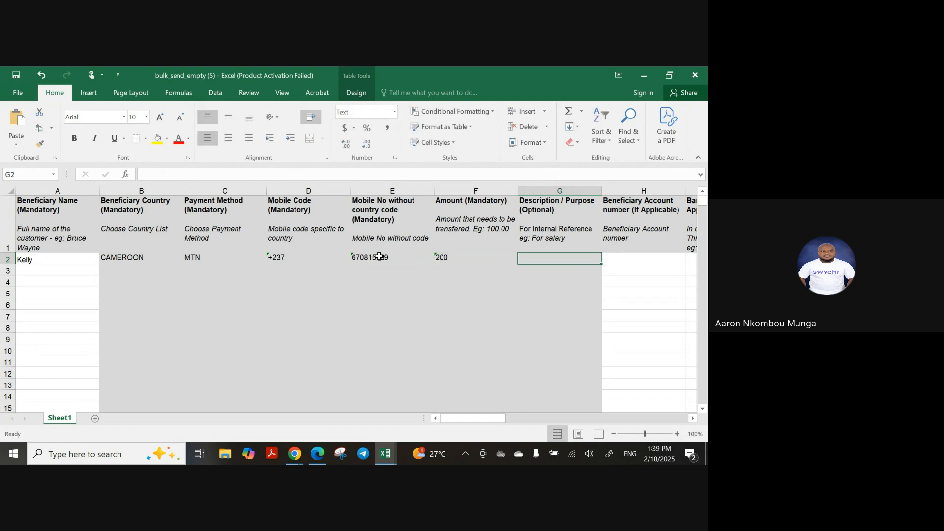
{"action": "type", "text": "Salary"}
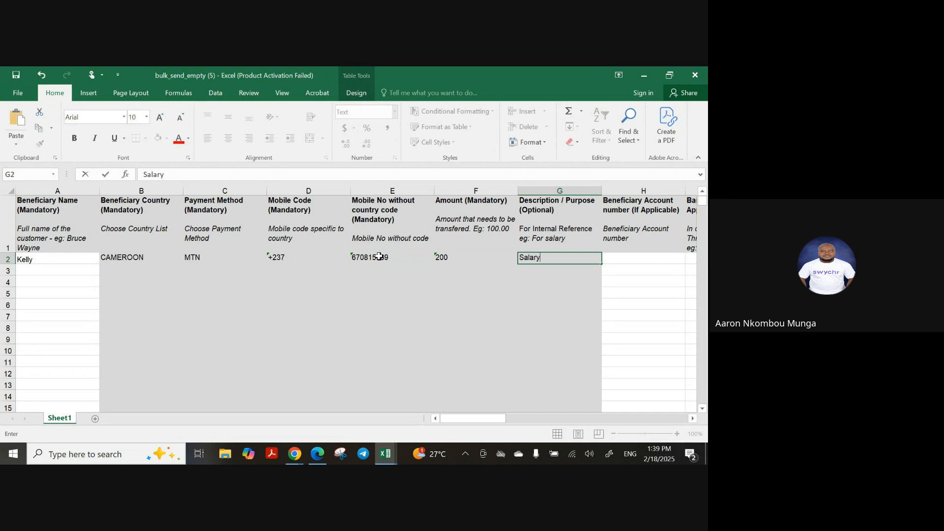
{"action": "key", "text": "BackSpace"}
{"action": "key", "text": "BackSpace"}
{"action": "key", "text": "BackSpace"}
{"action": "key", "text": "BackSpace"}
{"action": "key", "text": "BackSpace"}
{"action": "type", "text": "Janaya"}
{"action": "key", "text": "BackSpace"}
{"action": "key", "text": "BackSpace"}
{"action": "key", "text": "BackSpace"}
{"action": "type", "text": "2025 salary"}
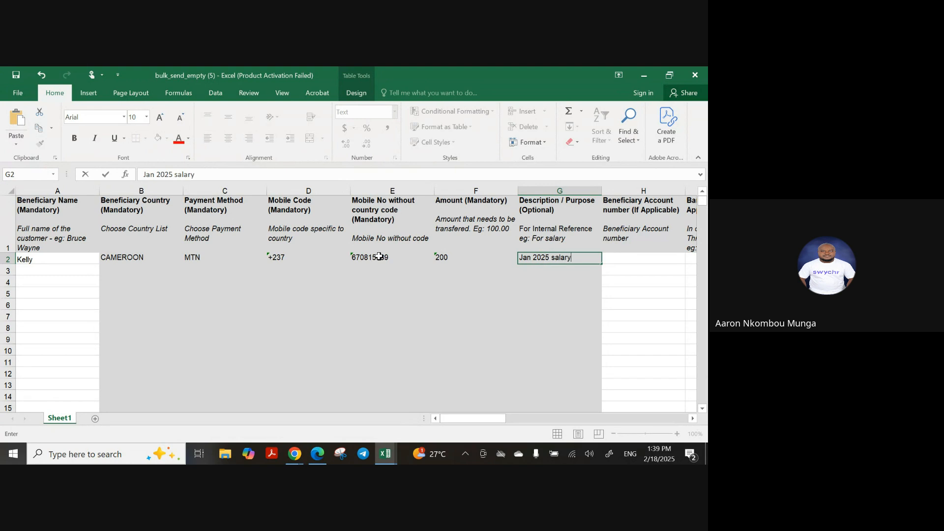
{"action": "key", "text": "Return"}
Review the optional account columns in row 2, then move to cell A3
{"action": "key", "text": "Tab"}
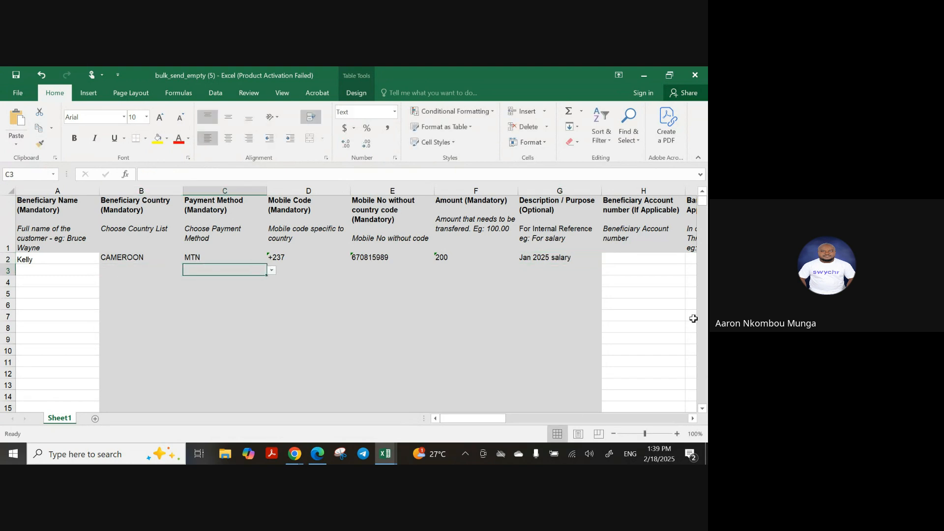
{"action": "left_click", "coordinate": [641, 256]}
{"action": "key", "text": "Tab"}
{"action": "key", "text": "Tab"}
{"action": "key", "text": "Tab"}
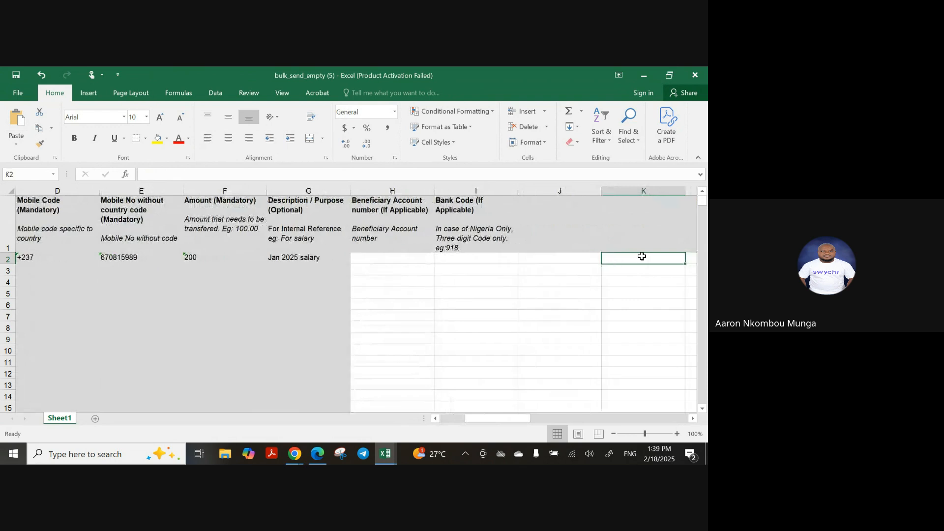
{"action": "key", "text": "Left"}
{"action": "key", "text": "Left"}
{"action": "key", "text": "Left"}
{"action": "key", "text": "Right"}
{"action": "key", "text": "Right"}
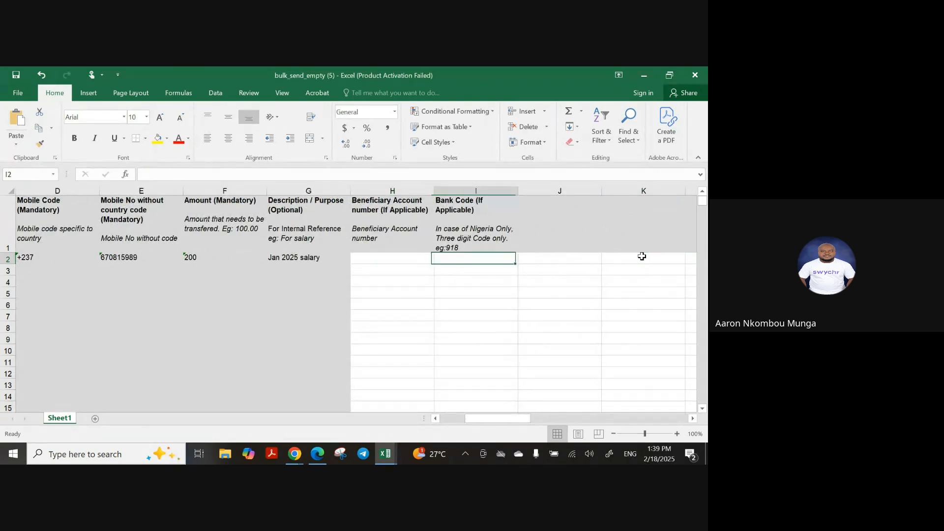
{"action": "key", "text": "Left"}
{"action": "key", "text": "Left"}
{"action": "key", "text": "Left"}
{"action": "key", "text": "Home"}
{"action": "key", "text": "Down"}
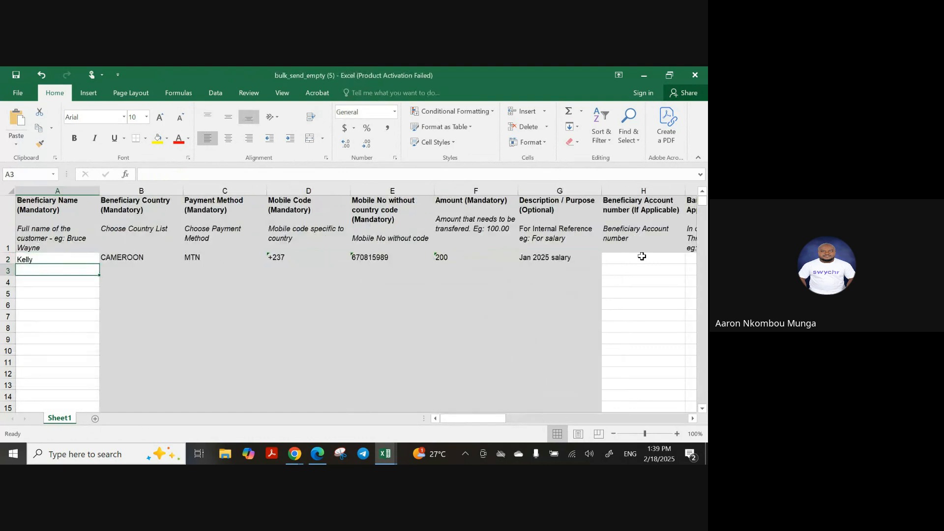
Enter the second beneficiary's name in A3 and set the country to CAMEROON
{"action": "type", "text": "Jeannot"}
{"action": "key", "text": "Tab"}
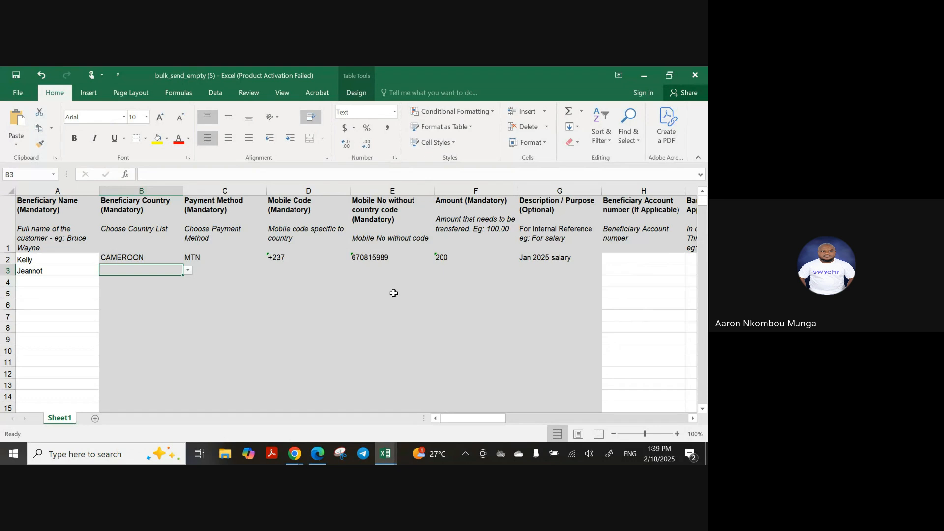
{"action": "left_click", "coordinate": [195, 272]}
{"action": "left_click", "coordinate": [160, 262]}
{"action": "left_click", "coordinate": [179, 271]}
{"action": "left_click", "coordinate": [187, 277]}
{"action": "left_click", "coordinate": [179, 272]}
{"action": "left_click", "coordinate": [188, 270]}
{"action": "left_click", "coordinate": [172, 288]}
Set row 3's payment method to ORANGE and mobile code to +237
{"action": "left_click", "coordinate": [208, 272]}
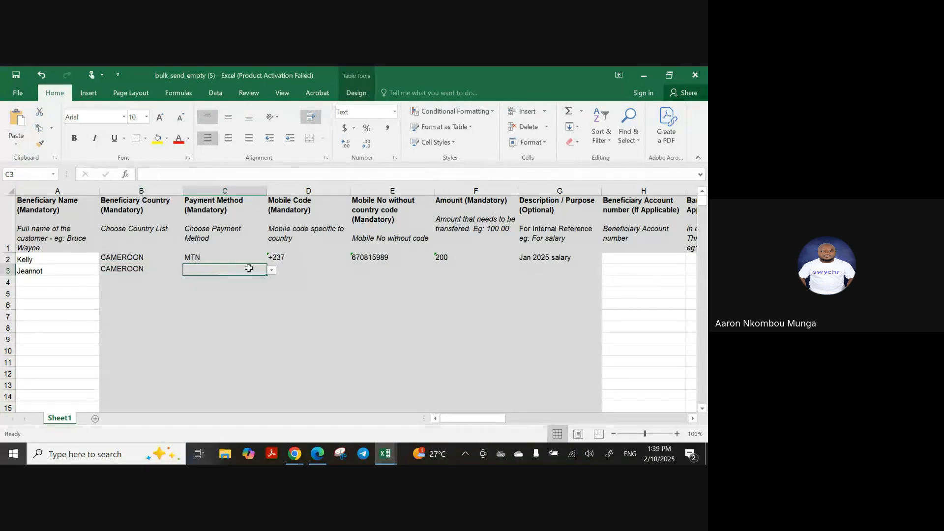
{"action": "left_click", "coordinate": [274, 270]}
{"action": "left_click", "coordinate": [254, 269]}
{"action": "left_click", "coordinate": [271, 270]}
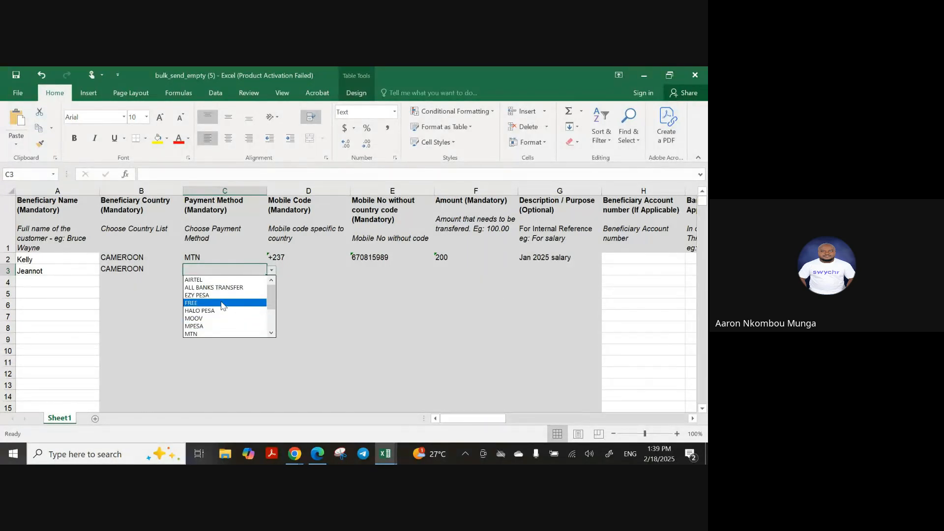
{"action": "left_click_drag", "start_coordinate": [271, 301], "coordinate": [272, 321]}
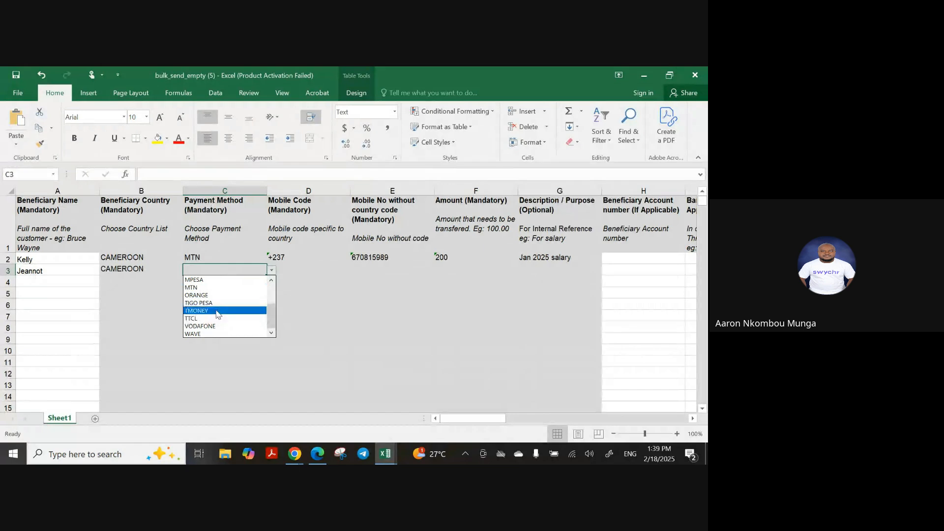
{"action": "left_click", "coordinate": [231, 295]}
{"action": "left_click", "coordinate": [345, 273]}
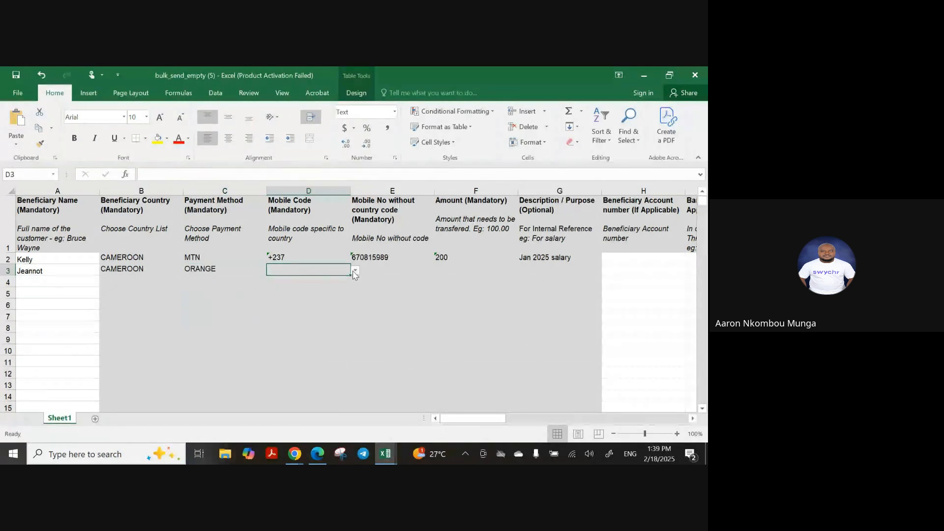
{"action": "left_click", "coordinate": [355, 270]}
{"action": "left_click", "coordinate": [317, 297]}
Fill row 3 with the mobile number, amount 200 and description 'Jan 2025 salary'
{"action": "left_click", "coordinate": [372, 273]}
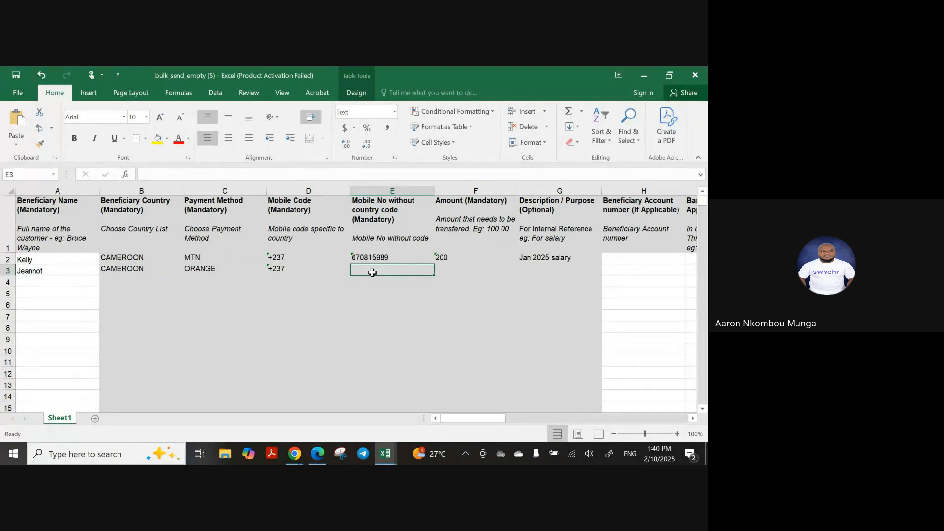
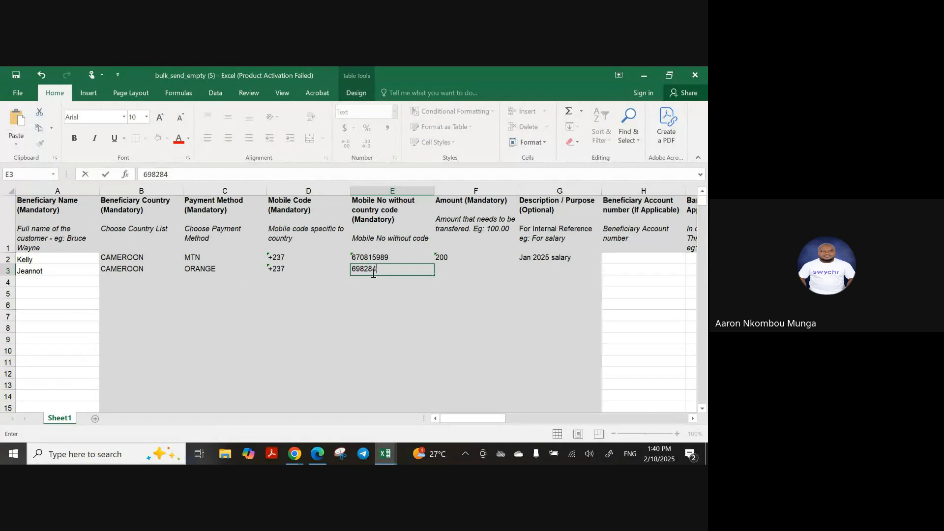
{"action": "key", "text": "Tab"}
{"action": "type", "text": "200"}
{"action": "key", "text": "Tab"}
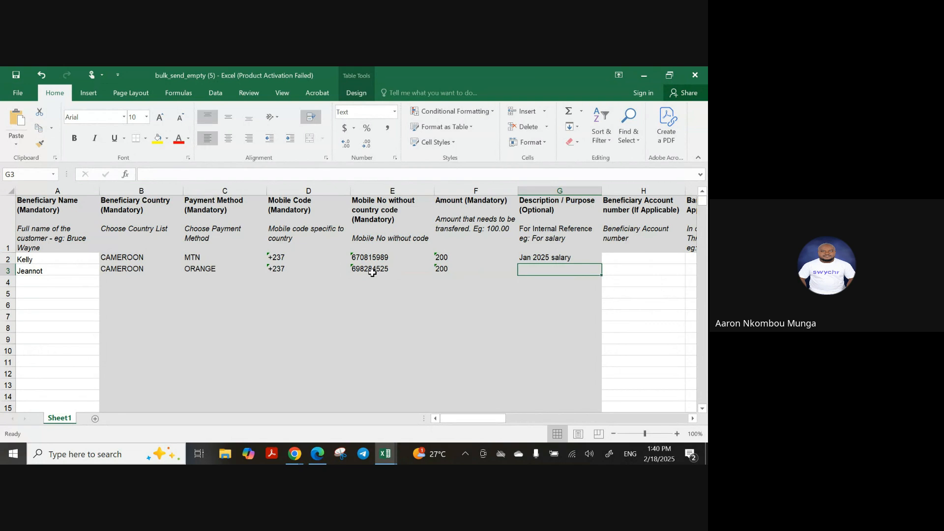
{"action": "type", "text": "Jan"}
{"action": "type", "text": " 0"}
{"action": "type", "text": "025 s"}
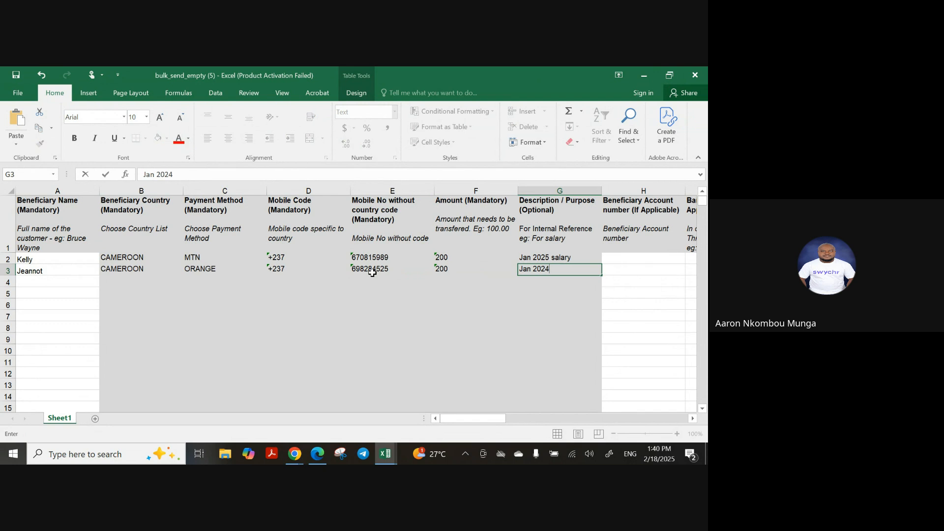
{"action": "type", "text": "alary"}
{"action": "left_click", "coordinate": [373, 272]}
{"action": "left_click", "coordinate": [81, 283]}
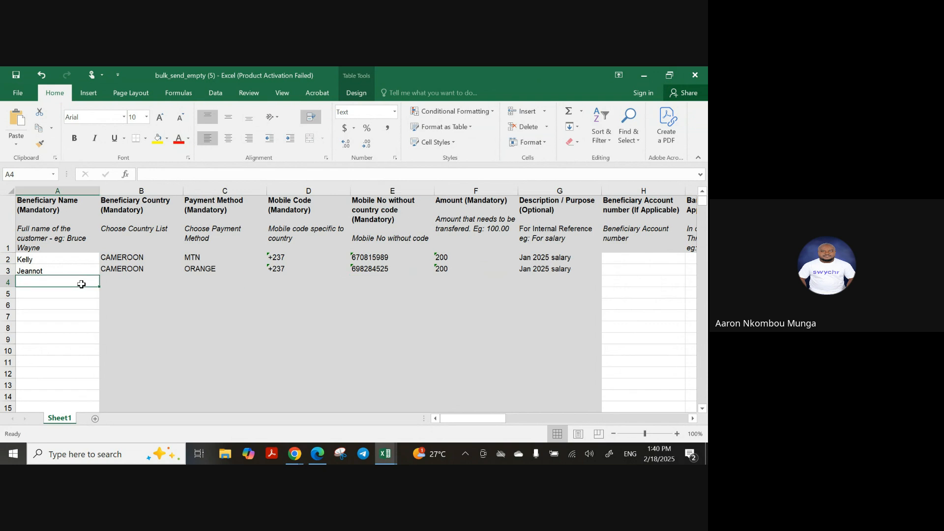
Enter the third beneficiary's name in A4 and set the country to KENYA
{"action": "type", "text": "Yaro"}
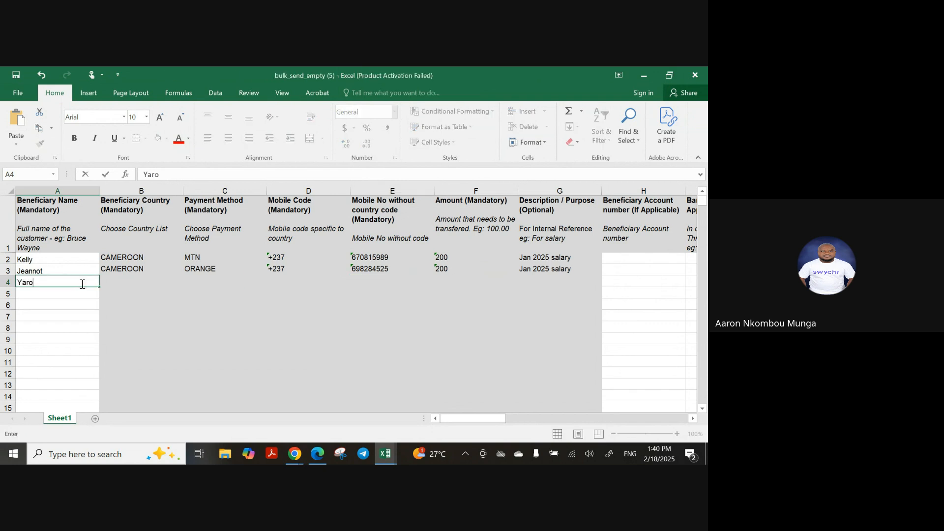
{"action": "key", "text": "Tab"}
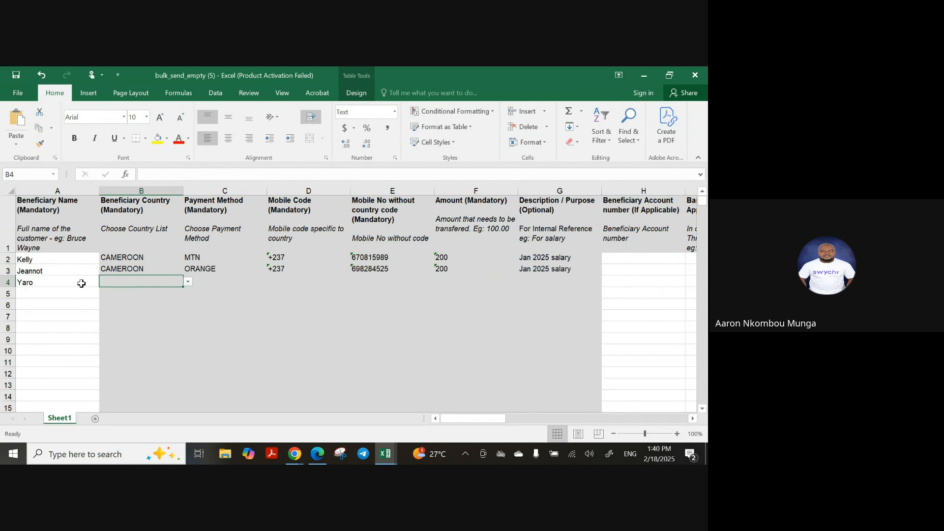
{"action": "left_click", "coordinate": [189, 282]}
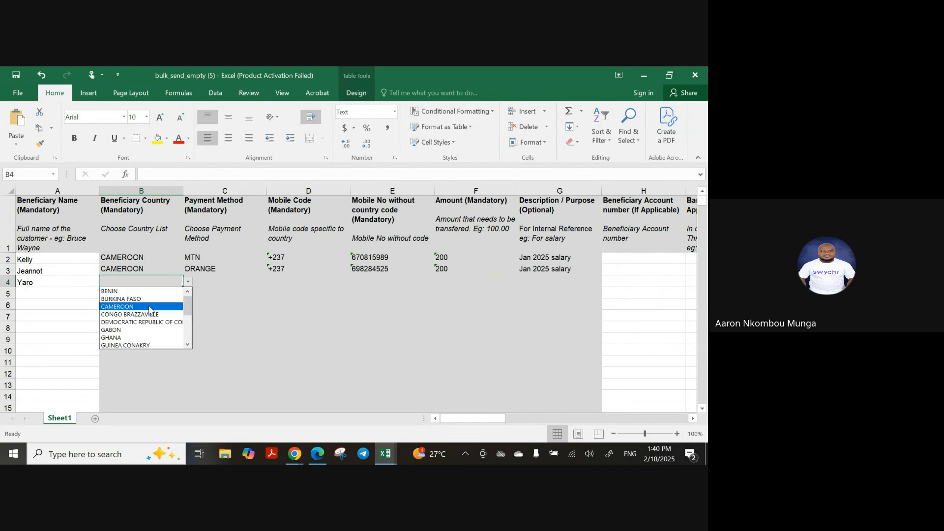
{"action": "left_click_drag", "start_coordinate": [191, 305], "coordinate": [191, 328]}
{"action": "left_click", "coordinate": [118, 306]}
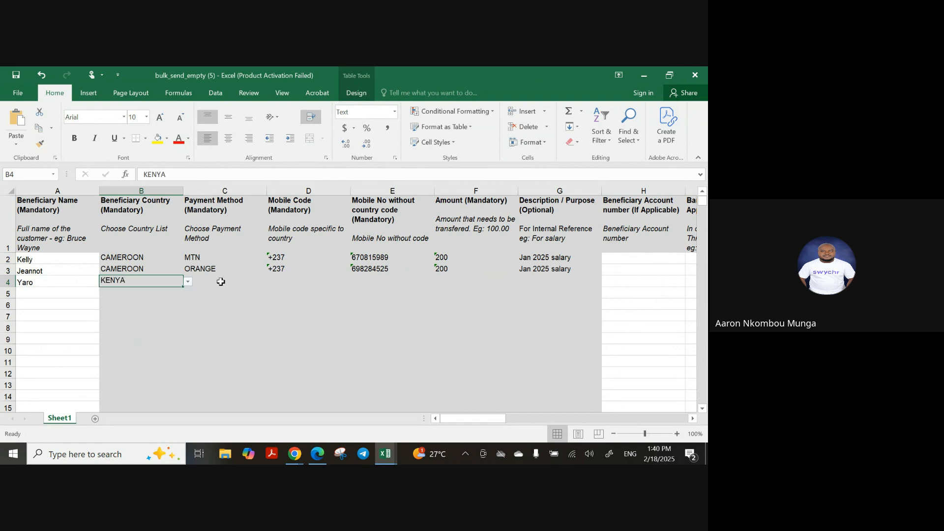
Set row 4's payment method to MPESA and mobile code to +254
{"action": "left_click", "coordinate": [220, 282]}
{"action": "left_click", "coordinate": [272, 281]}
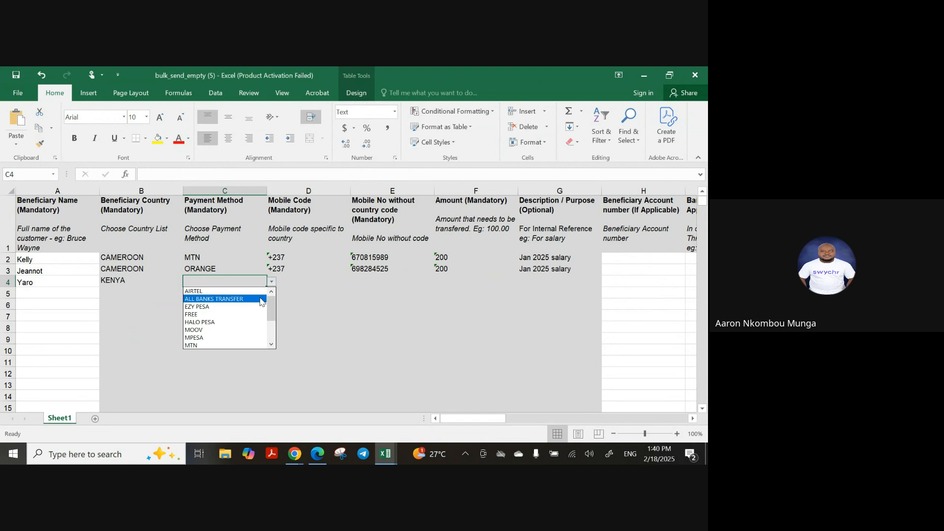
{"action": "left_click_drag", "start_coordinate": [270, 308], "coordinate": [269, 313]}
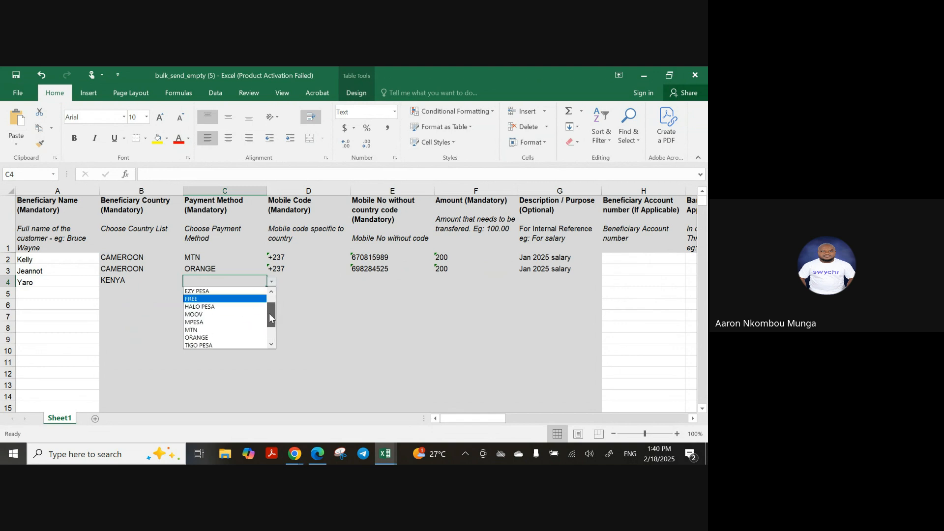
{"action": "left_click", "coordinate": [227, 330]}
{"action": "left_click", "coordinate": [290, 281]}
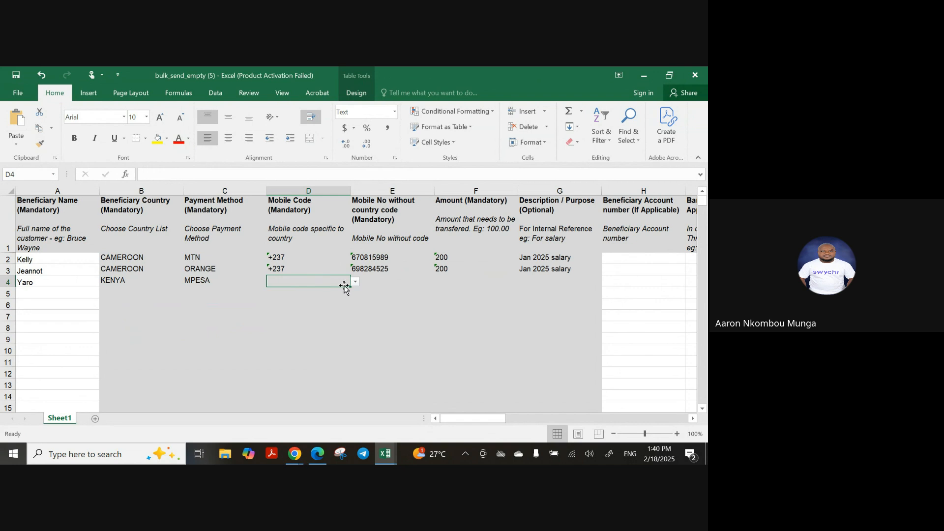
{"action": "left_click", "coordinate": [355, 283]}
{"action": "left_click_drag", "start_coordinate": [353, 306], "coordinate": [356, 329]}
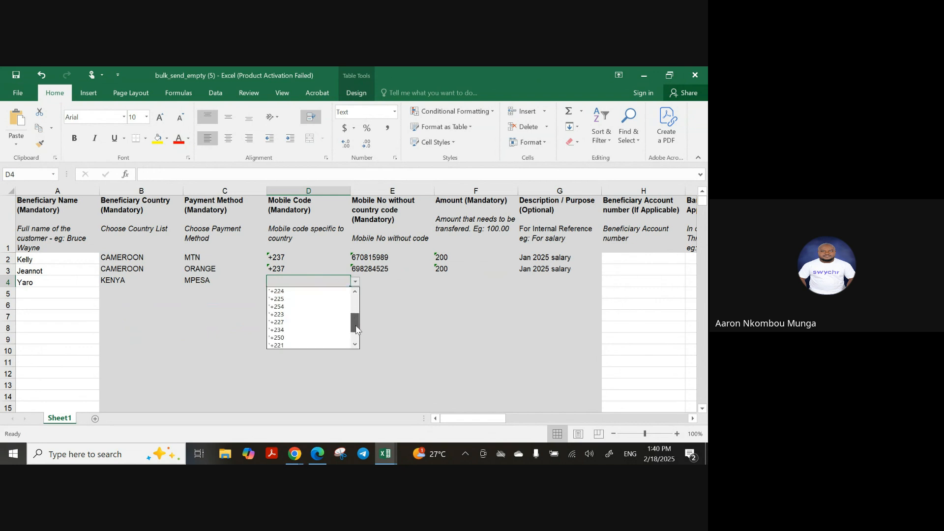
{"action": "left_click", "coordinate": [300, 311]}
Fill row 4 with the mobile number, amount 100 and description 'Jan 2025 salary'
{"action": "left_click", "coordinate": [378, 279]}
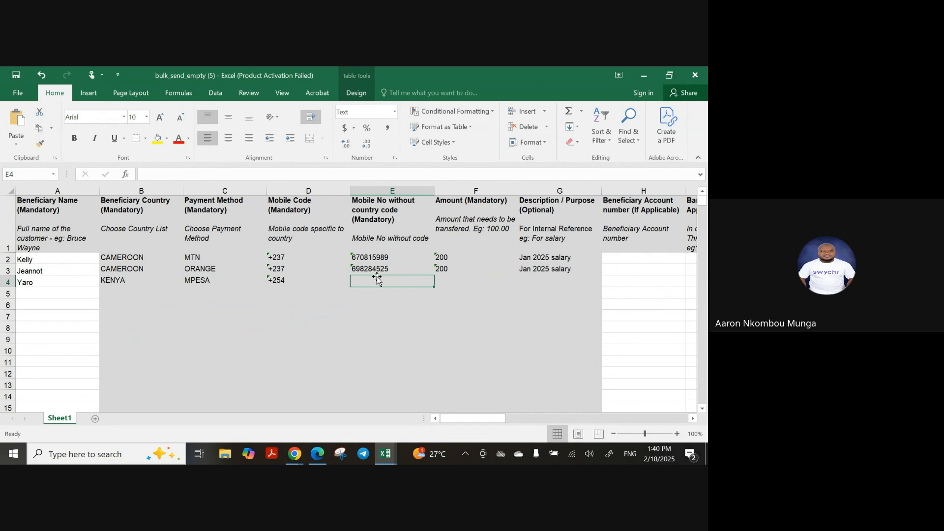
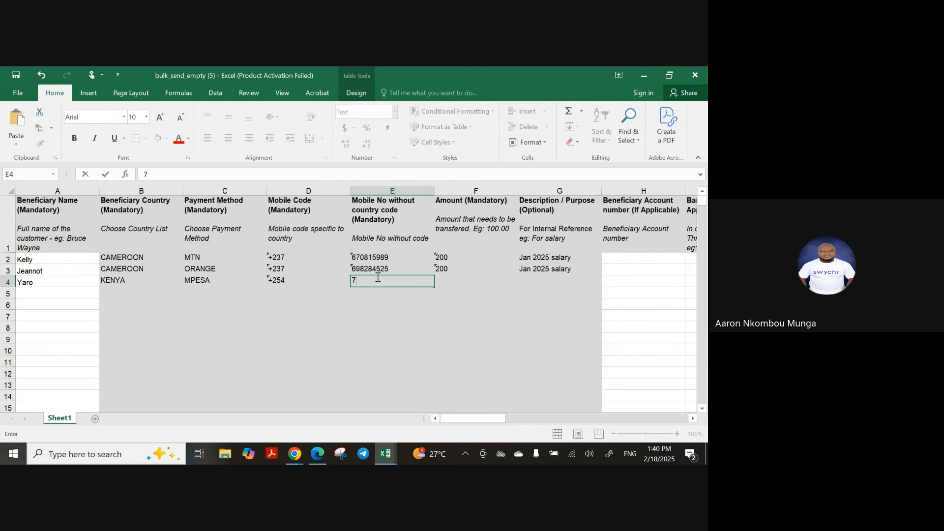
{"action": "key", "text": "Tab"}
{"action": "type", "text": "100"}
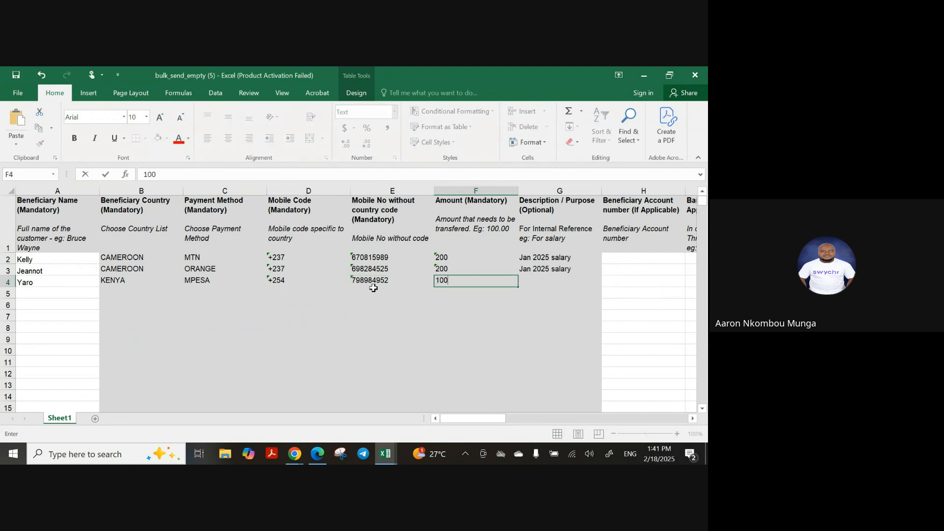
{"action": "key", "text": "Tab"}
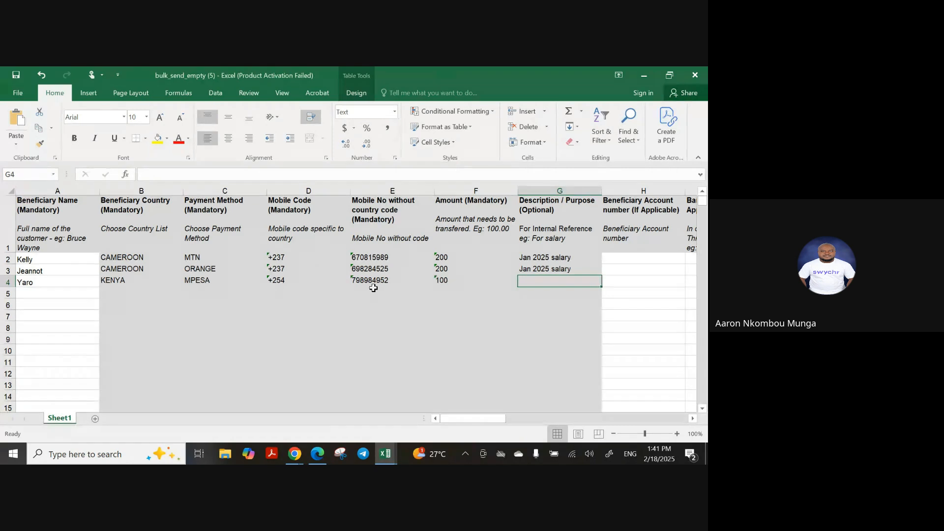
{"action": "type", "text": "Jan 2025 salary"}
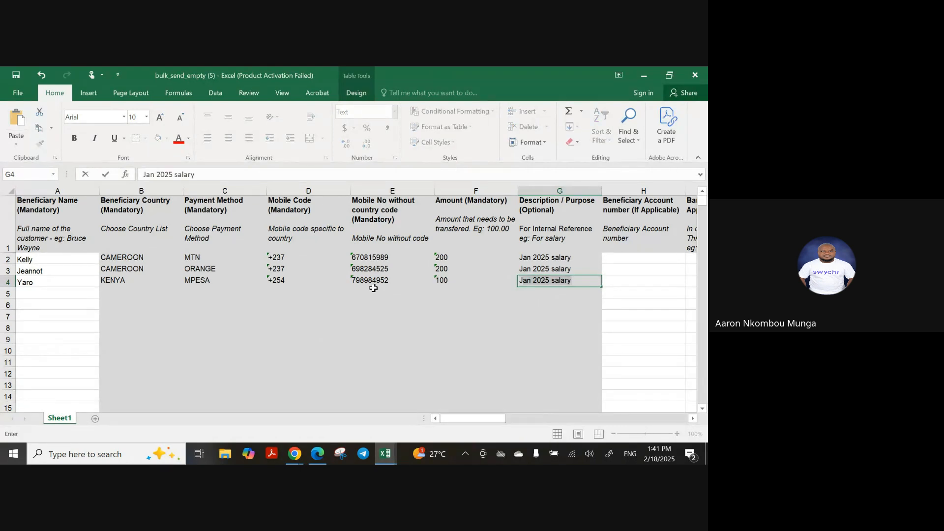
{"action": "key", "text": "BackSpace"}
{"action": "key", "text": "BackSpace"}
{"action": "type", "text": "J"}
{"action": "key", "text": "BackSpace"}
{"action": "type", "text": "J"}
{"action": "key", "text": "Return"}
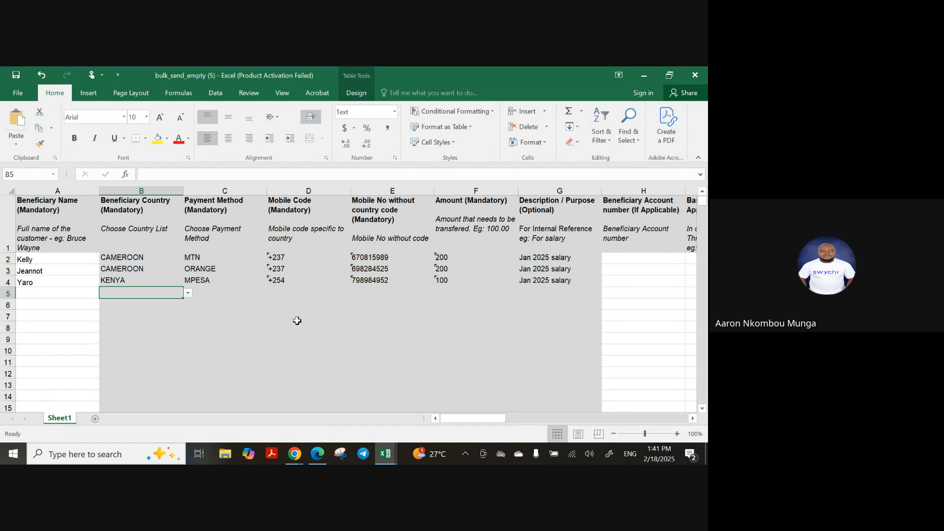
Start row 5 with the next beneficiary's name, CAMEROON, MTN and +237
{"action": "left_click", "coordinate": [71, 289]}
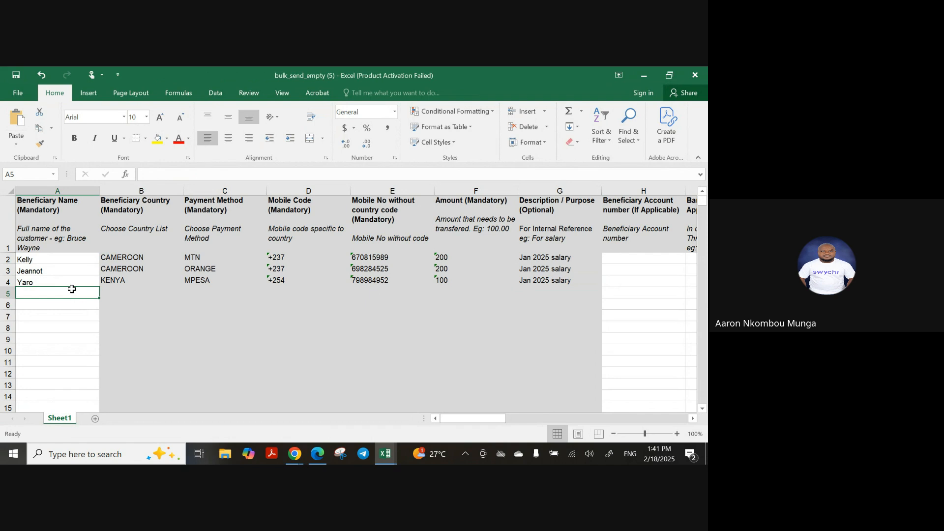
{"action": "type", "text": "Alvine"}
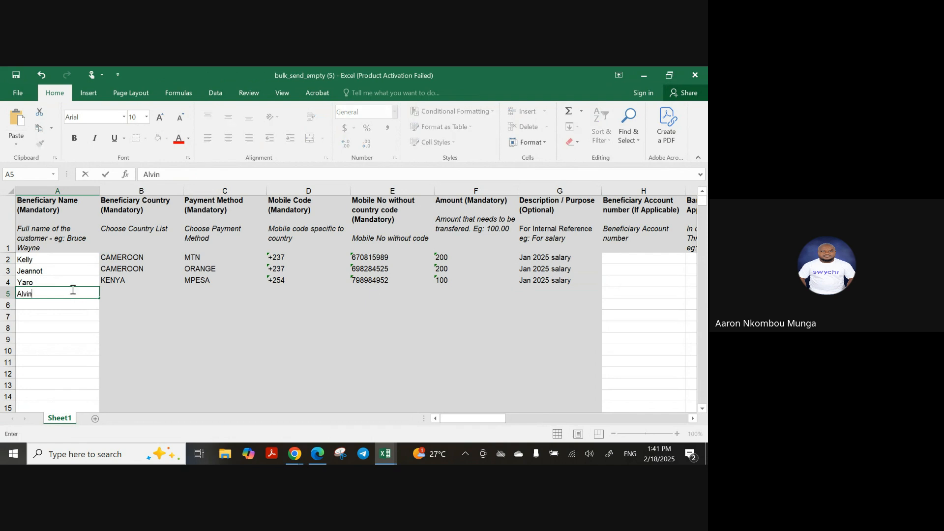
{"action": "key", "text": "Tab"}
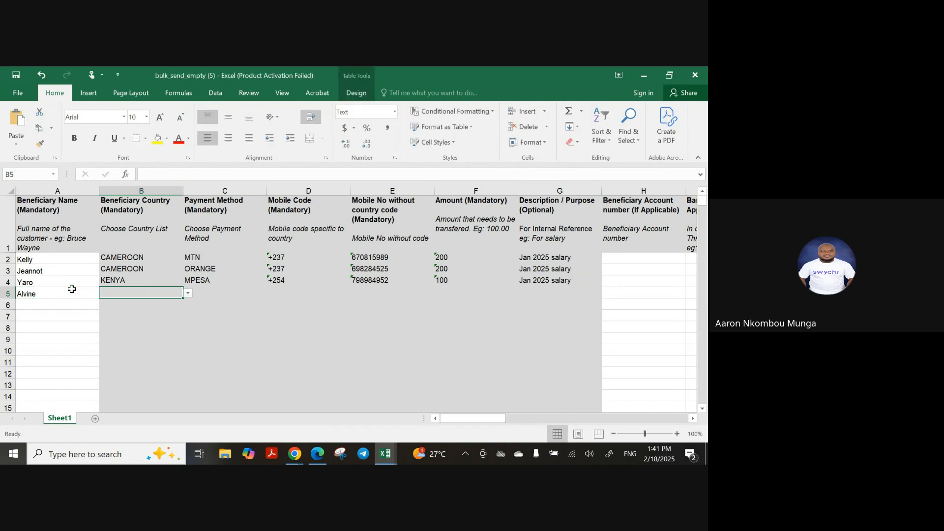
{"action": "left_click", "coordinate": [188, 293]}
{"action": "left_click", "coordinate": [162, 318]}
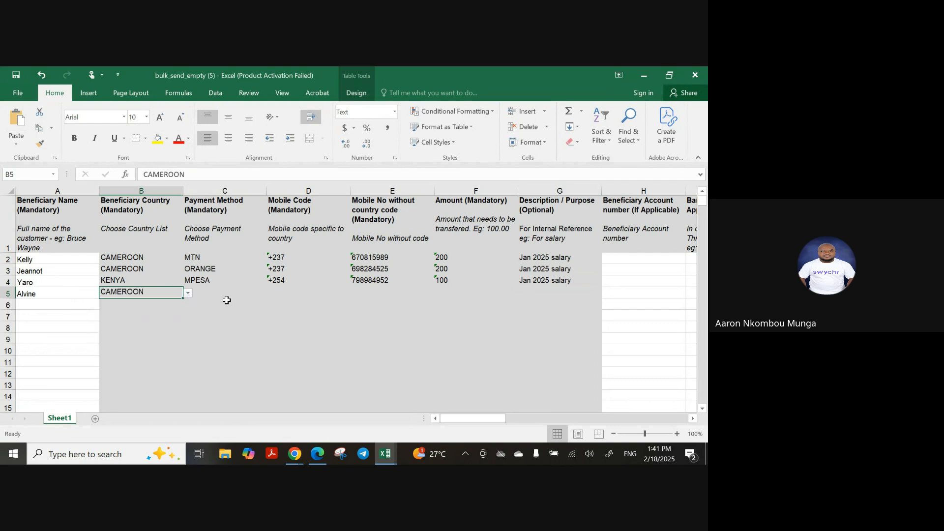
{"action": "left_click", "coordinate": [223, 293]}
{"action": "left_click", "coordinate": [272, 294]}
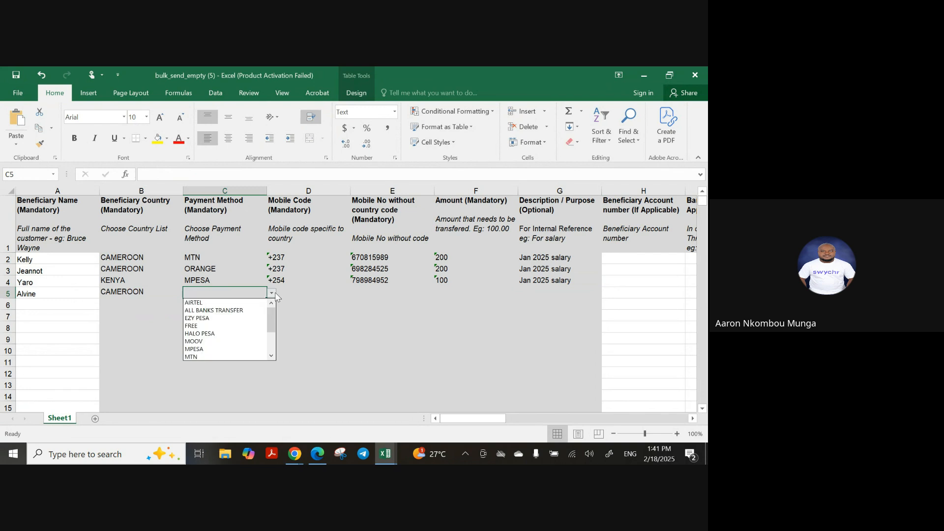
{"action": "left_click", "coordinate": [213, 356]}
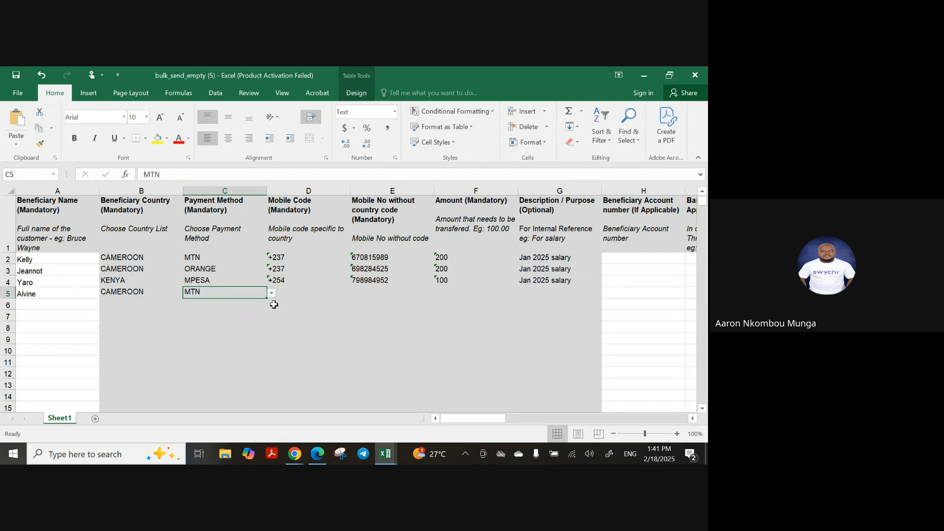
{"action": "left_click", "coordinate": [293, 291]}
{"action": "left_click", "coordinate": [355, 294]}
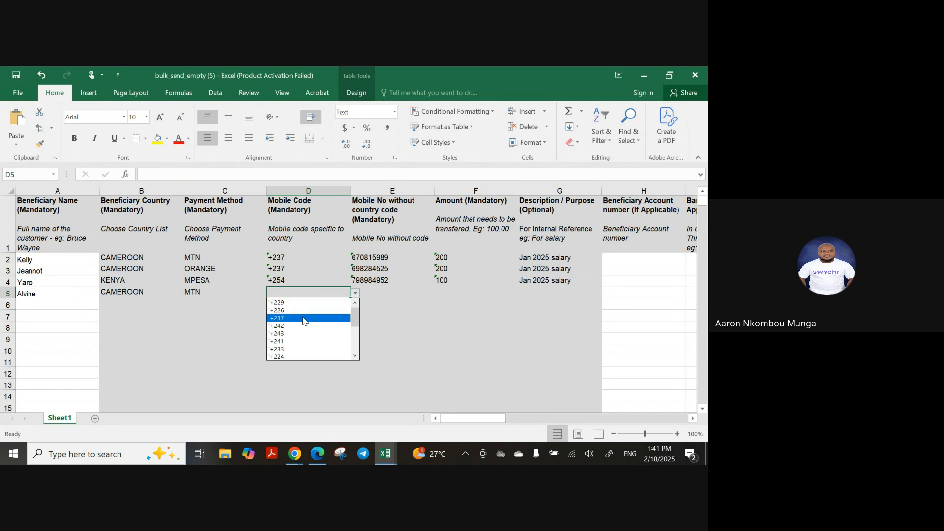
{"action": "left_click", "coordinate": [305, 317]}
Fill row 5's mobile number, amount 200 and the Jan 2025 salary description
{"action": "left_click", "coordinate": [373, 292]}
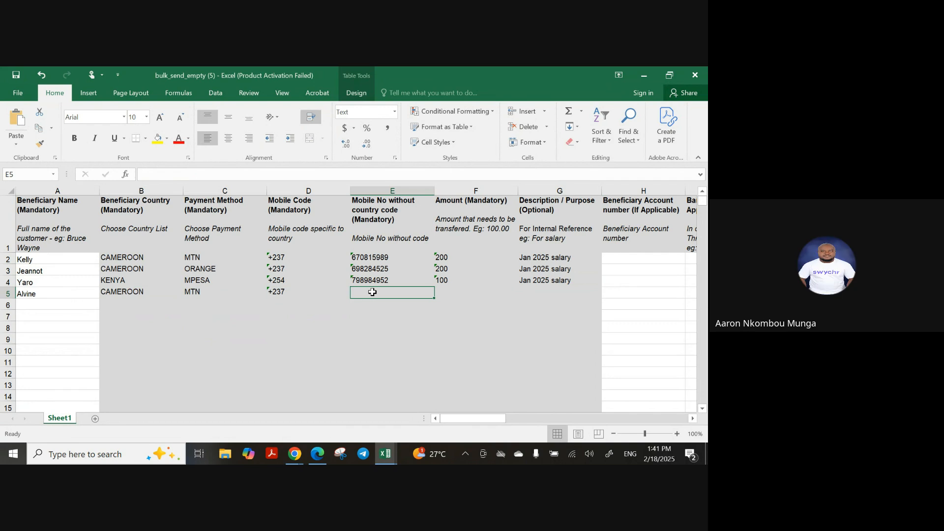
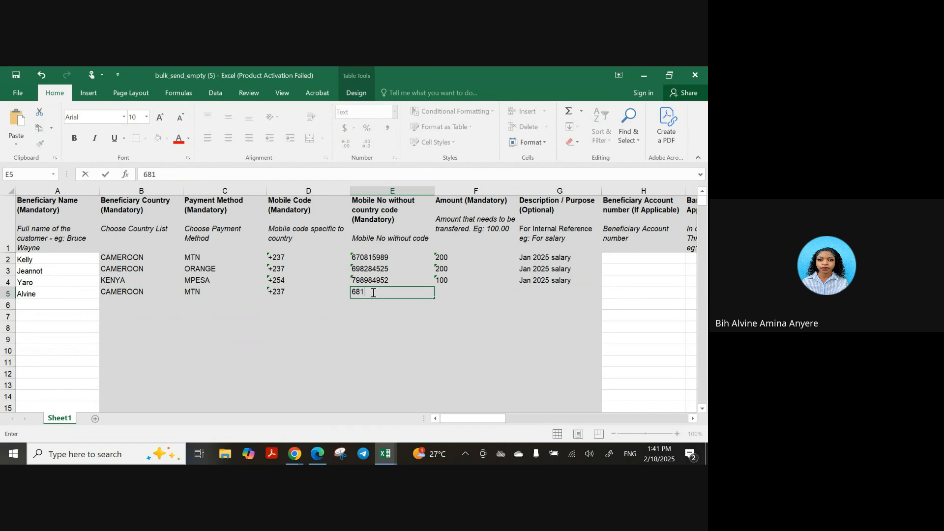
{"action": "key", "text": "Tab"}
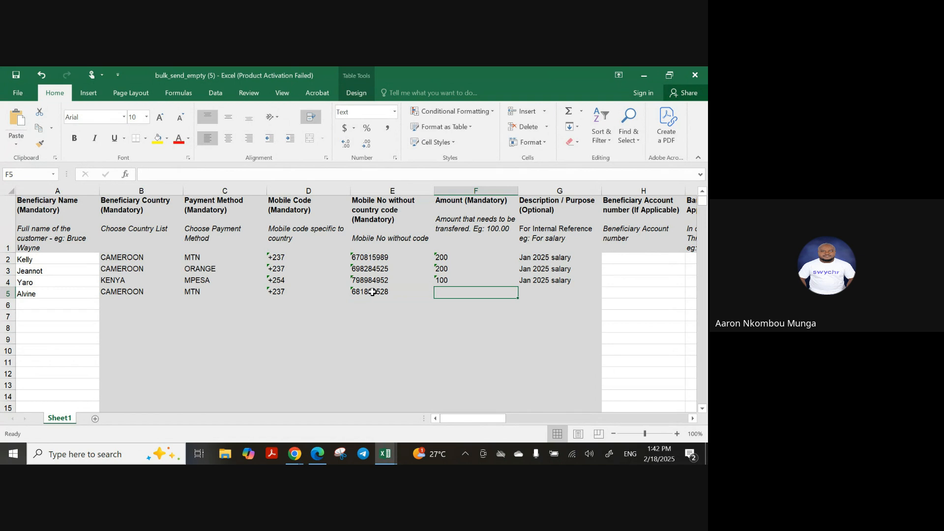
{"action": "type", "text": "200"}
{"action": "key", "text": "Tab"}
{"action": "type", "text": "J"}
{"action": "key", "text": "Return"}
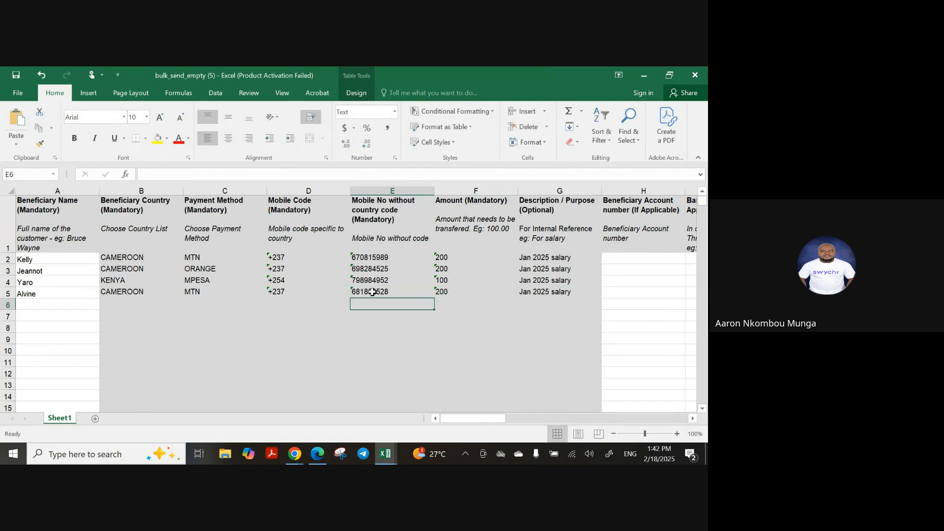
Fill row 6 with the next beneficiary's name, CAMEROON, MTN and +237
{"action": "left_click", "coordinate": [63, 306]}
{"action": "type", "text": "Bertrand"}
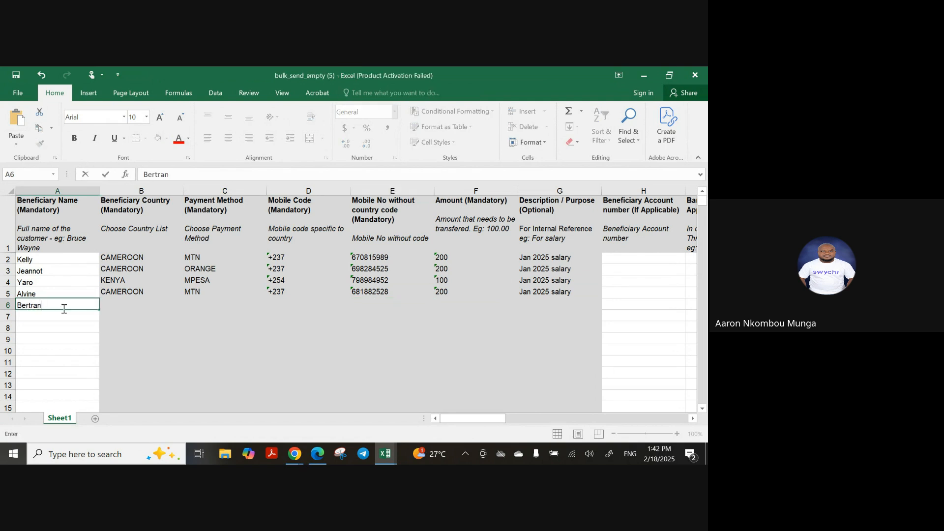
{"action": "key", "text": "Tab"}
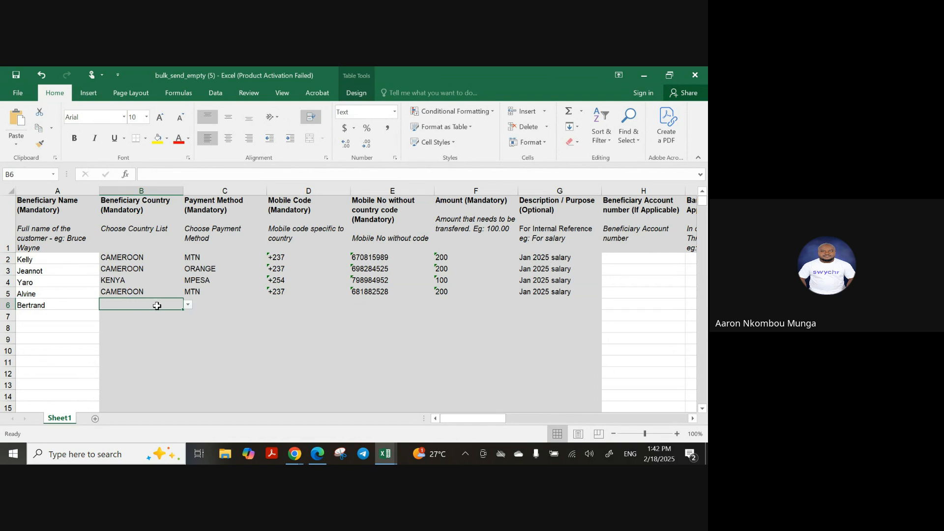
{"action": "left_click", "coordinate": [187, 305]}
{"action": "left_click", "coordinate": [152, 329]}
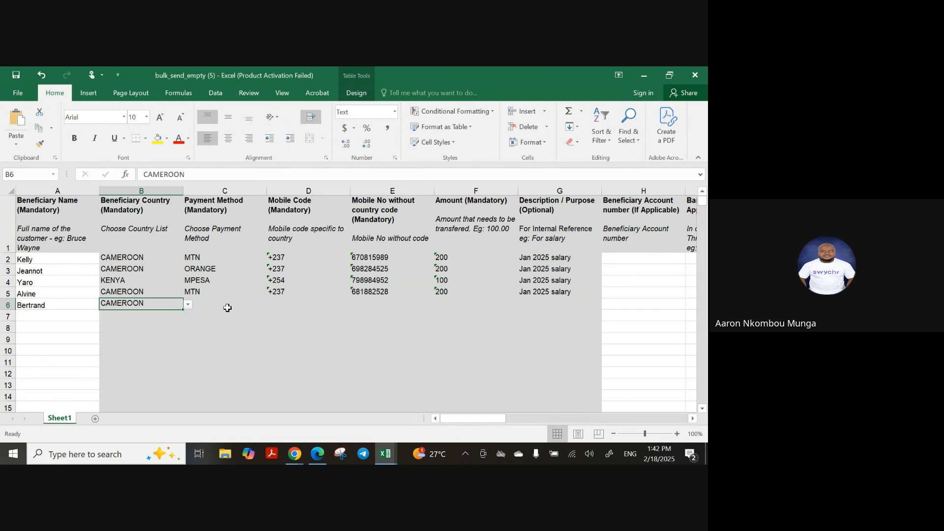
{"action": "left_click", "coordinate": [221, 303]}
{"action": "left_click", "coordinate": [272, 306]}
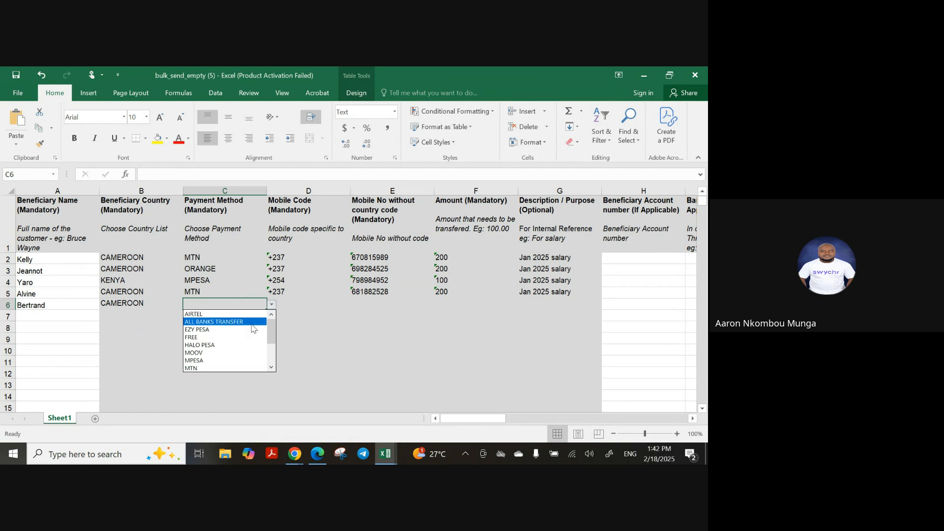
{"action": "left_click", "coordinate": [223, 368]}
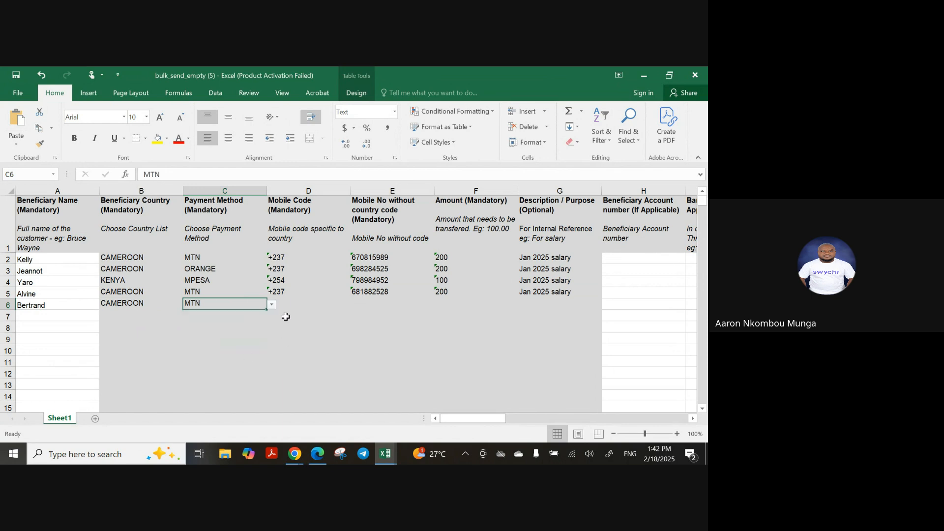
{"action": "left_click", "coordinate": [286, 303]}
{"action": "left_click", "coordinate": [355, 305]}
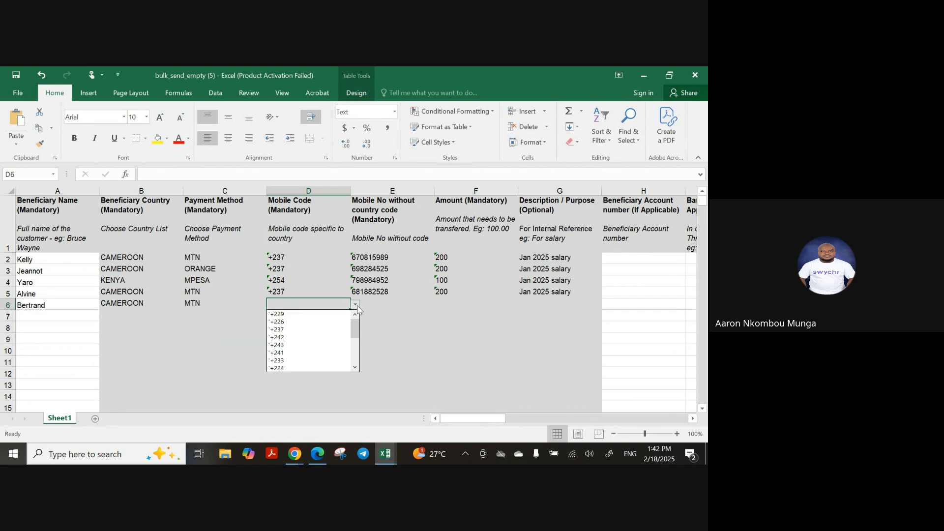
{"action": "left_click", "coordinate": [308, 329]}
Enter row 6's mobile number, amount 200 and Jan 2025 salary, then close Excel
{"action": "left_click", "coordinate": [370, 302]}
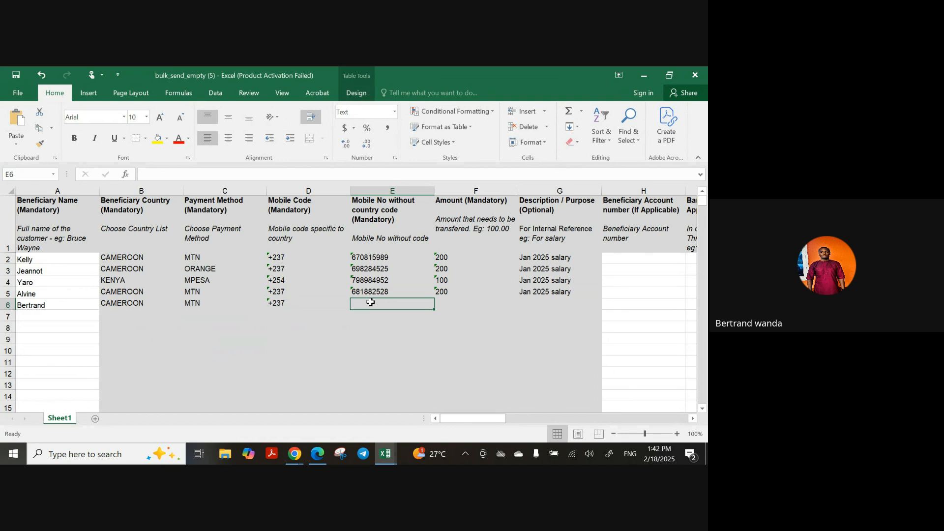
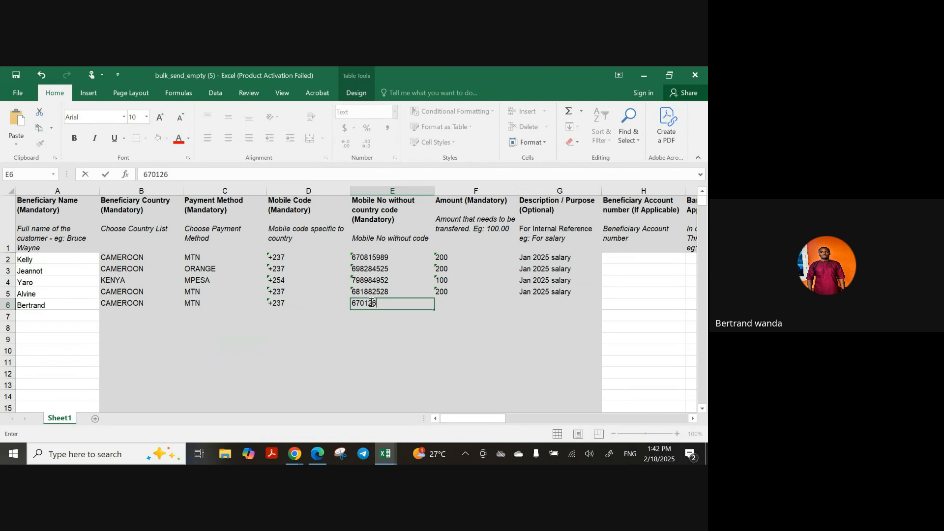
{"action": "key", "text": "Tab"}
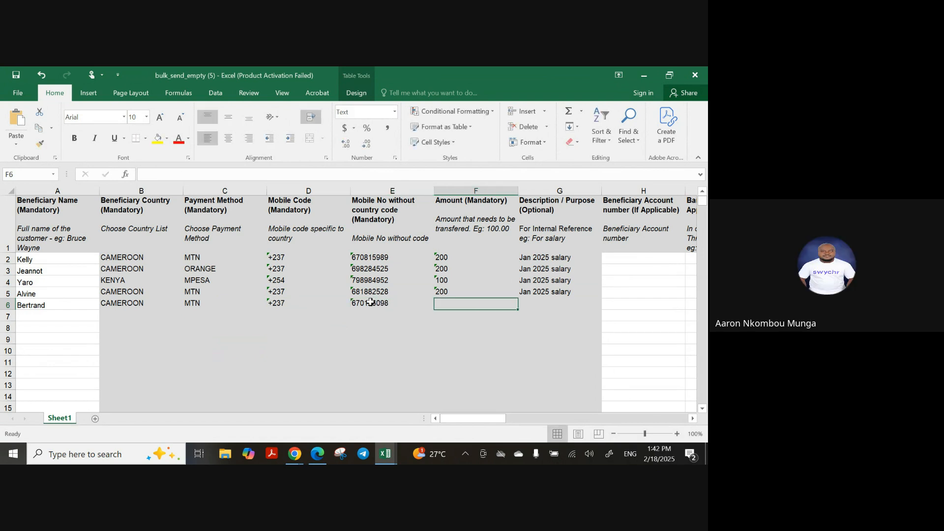
{"action": "type", "text": "200"}
{"action": "key", "text": "Tab"}
{"action": "type", "text": "Jan 2025 salary"}
{"action": "key", "text": "Return"}
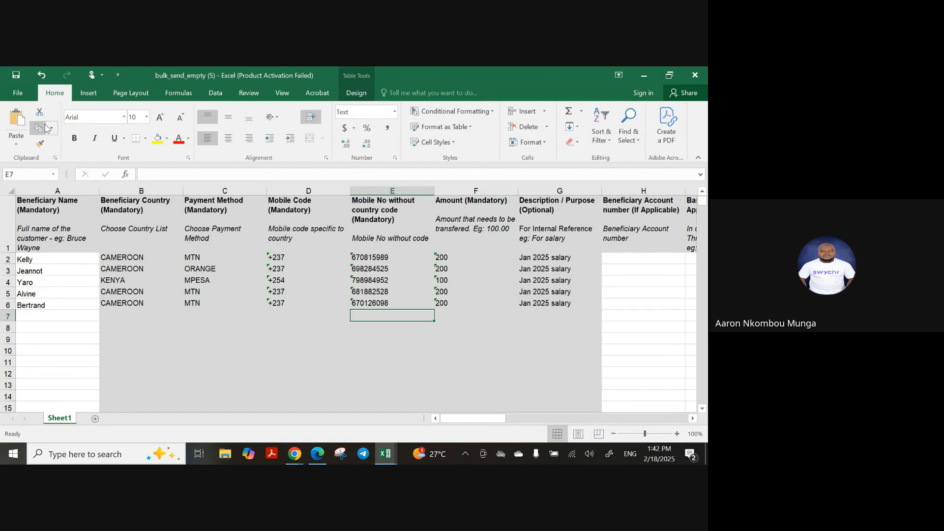
{"action": "left_click", "coordinate": [693, 73]}
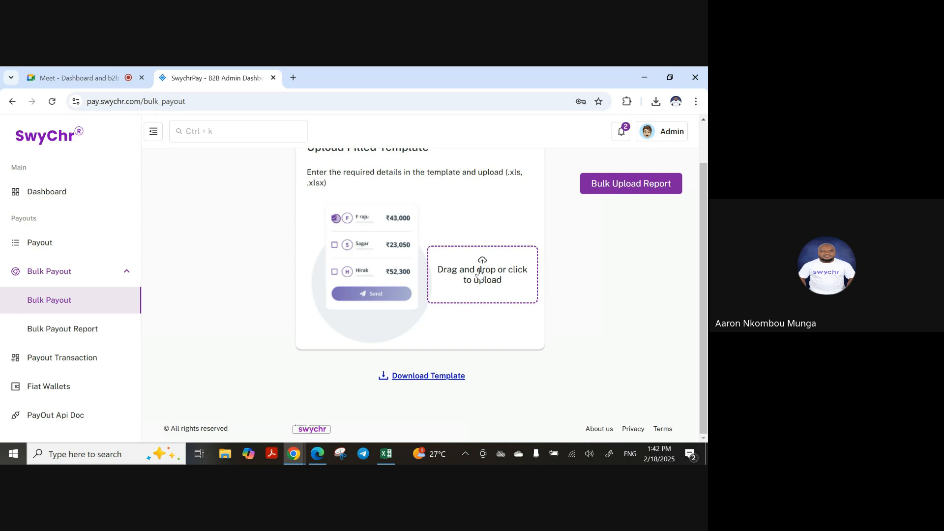
Upload the filled bulk_send_empty (5) template from Downloads
{"action": "scroll", "coordinate": [480, 274], "scroll_direction": "up", "scroll_amount": 1}
{"action": "left_click", "coordinate": [482, 316]}
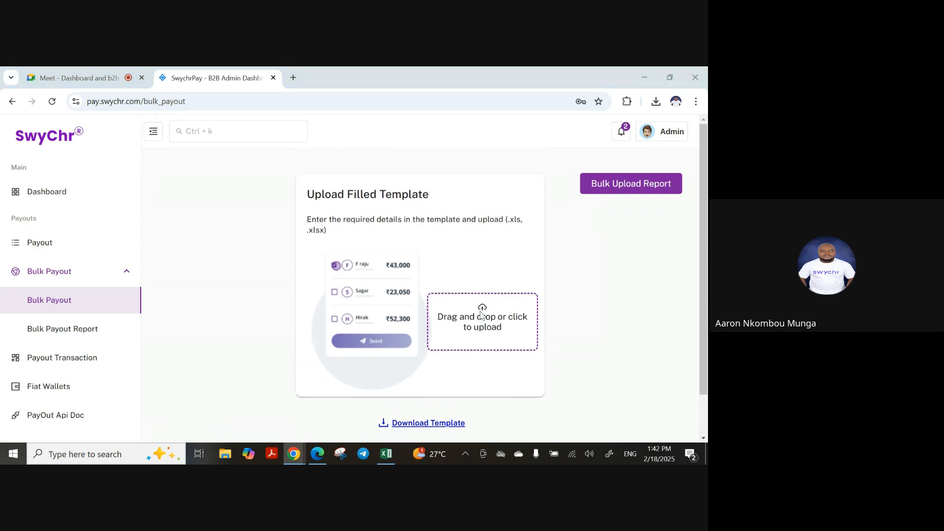
{"action": "left_click", "coordinate": [49, 140]}
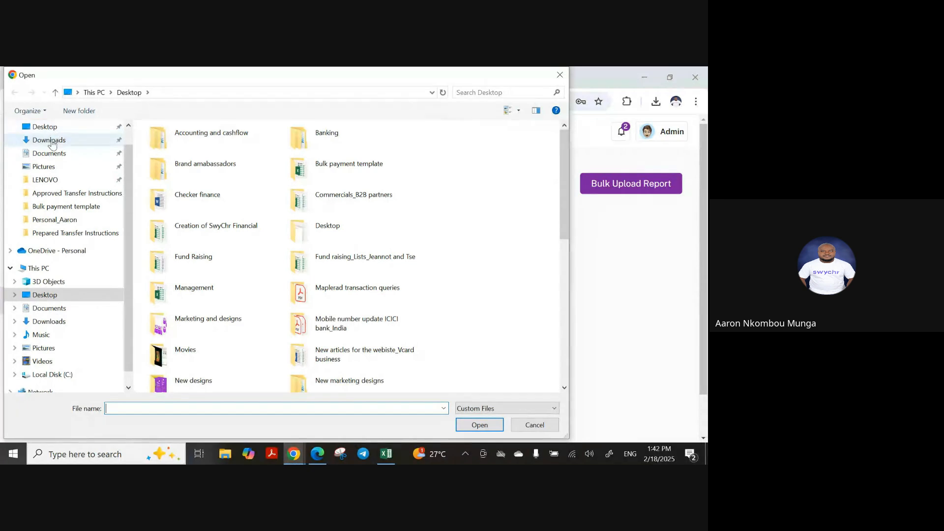
{"action": "left_click", "coordinate": [187, 159]}
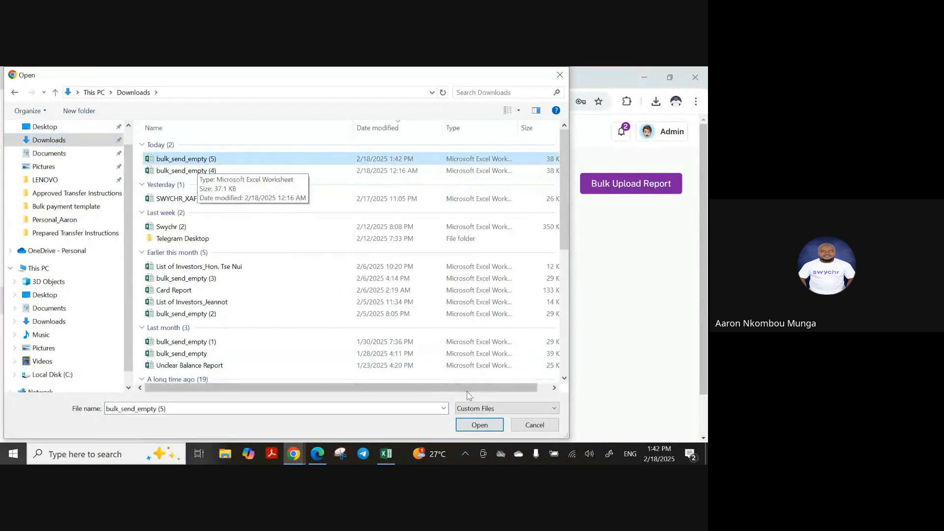
{"action": "left_click", "coordinate": [480, 425]}
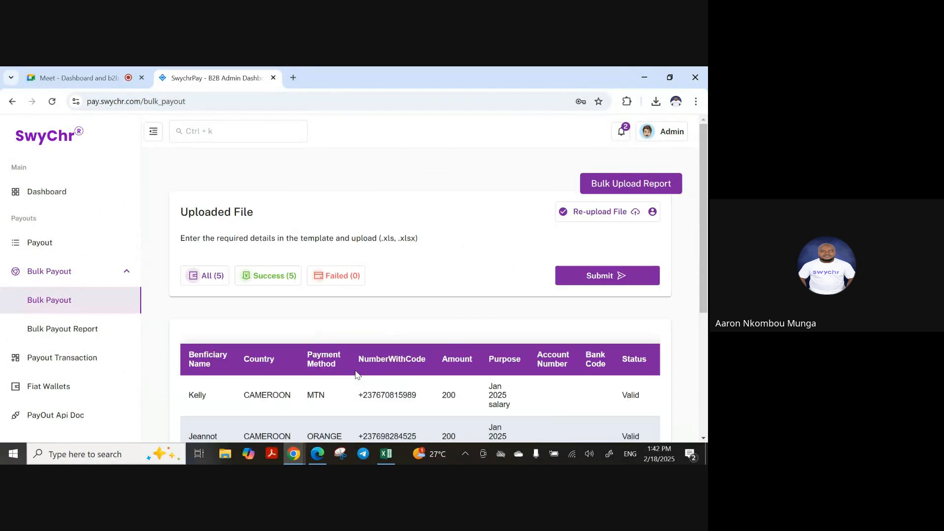
Scroll through the validated table to confirm all five rows are Valid with 0 failed
{"action": "scroll", "coordinate": [389, 349], "scroll_direction": "down", "scroll_amount": 2}
{"action": "scroll", "coordinate": [391, 344], "scroll_direction": "down", "scroll_amount": 2}
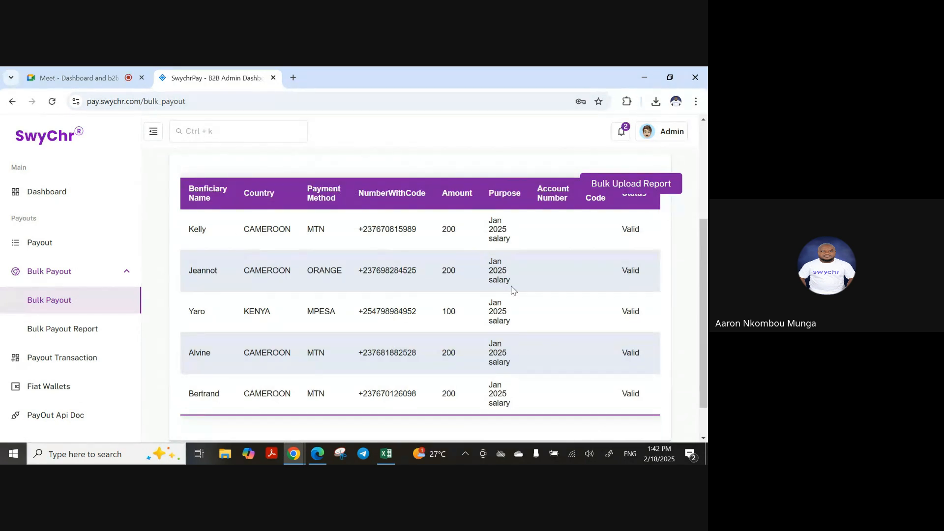
{"action": "scroll", "coordinate": [386, 354], "scroll_direction": "down", "scroll_amount": 1}
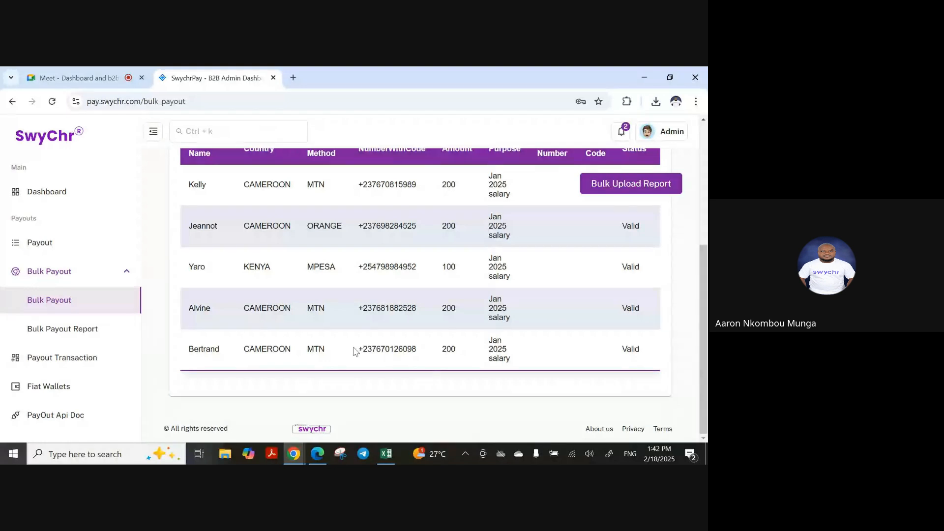
{"action": "scroll", "coordinate": [449, 341], "scroll_direction": "up", "scroll_amount": 5}
{"action": "scroll", "coordinate": [492, 314], "scroll_direction": "down", "scroll_amount": 5}
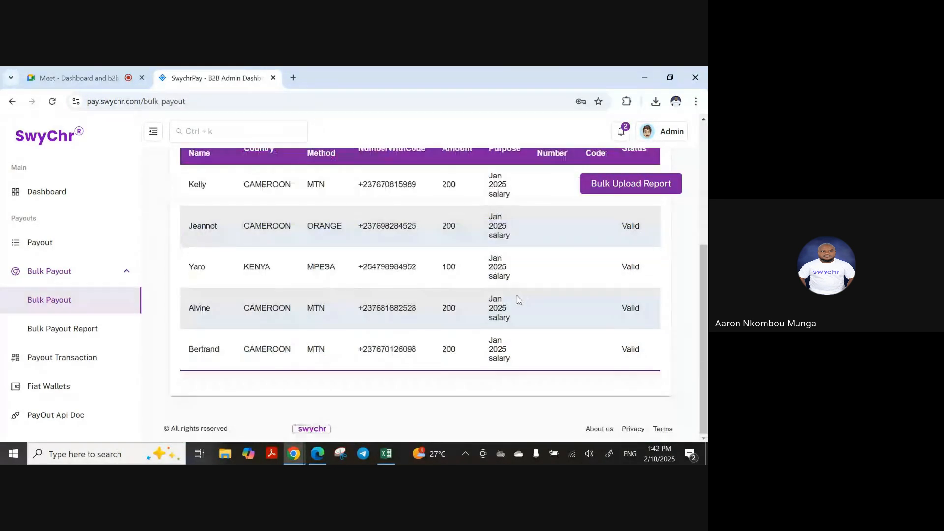
{"action": "scroll", "coordinate": [526, 290], "scroll_direction": "up", "scroll_amount": 4}
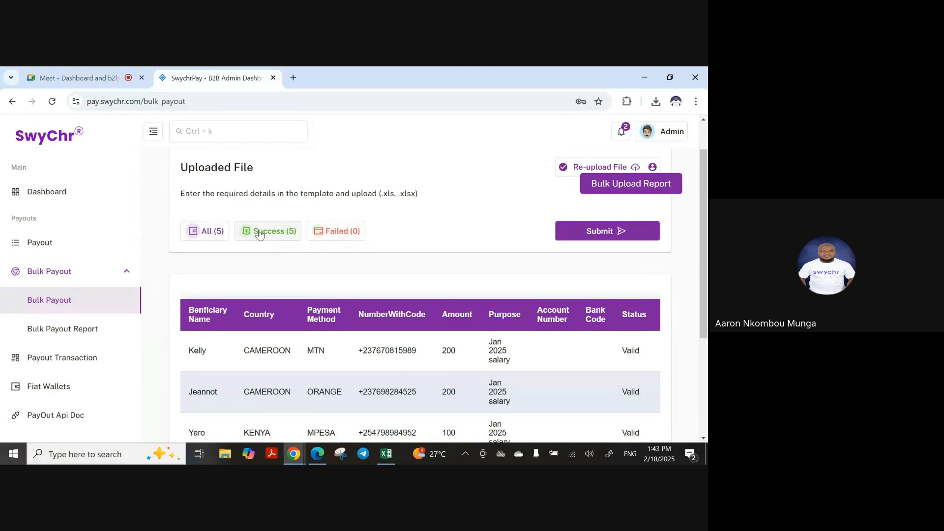
Submit and confirm the five-entry bulk payout, then return to the Dashboard
{"action": "left_click", "coordinate": [618, 231]}
{"action": "left_click", "coordinate": [458, 310]}
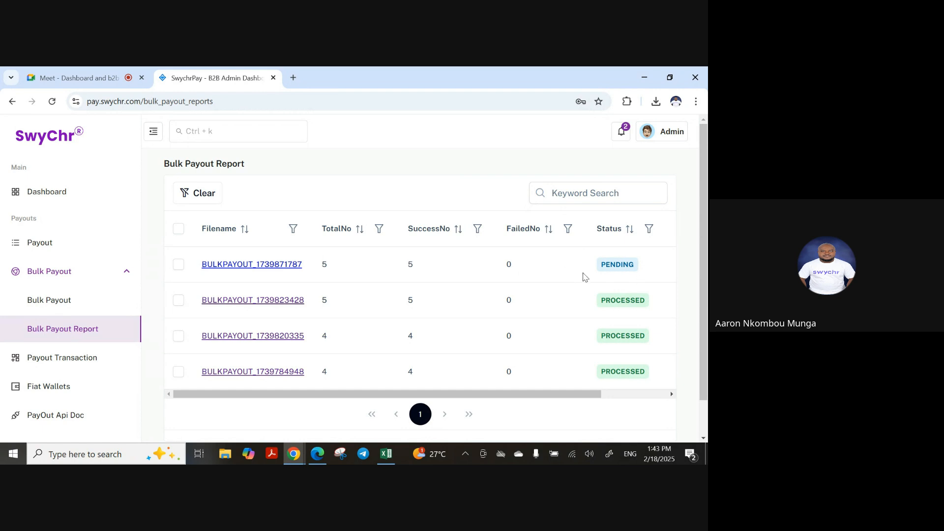
{"action": "left_click", "coordinate": [61, 192]}
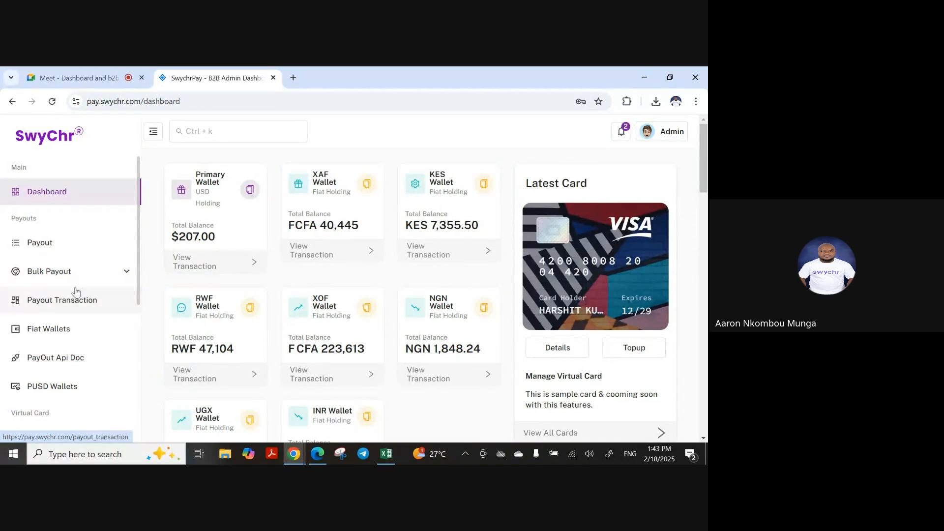
{"action": "left_click", "coordinate": [50, 305]}
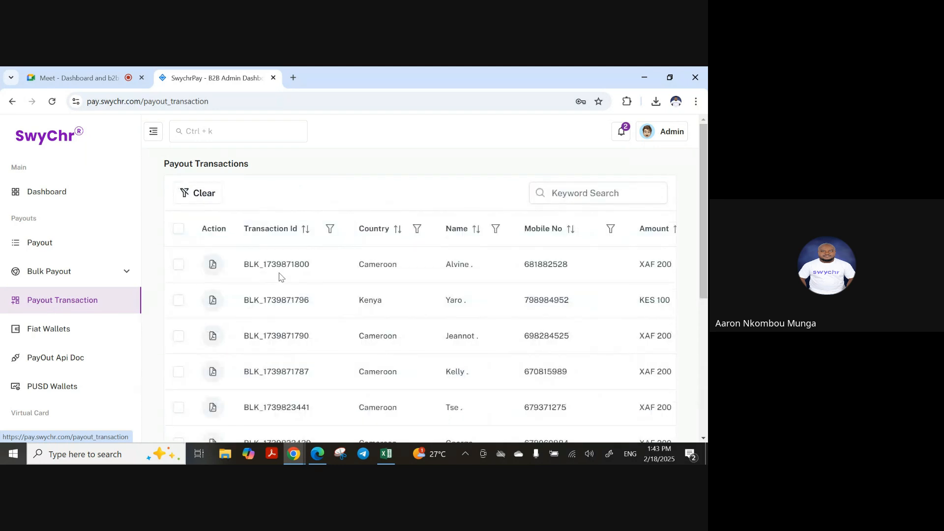
{"action": "scroll", "coordinate": [295, 285], "scroll_direction": "down", "scroll_amount": 1}
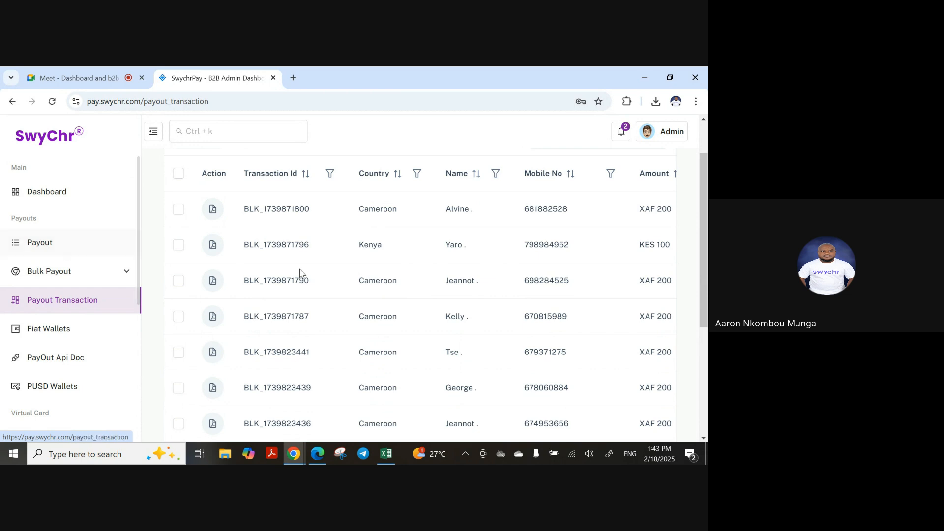
{"action": "right_click", "coordinate": [441, 248]}
{"action": "double_click", "coordinate": [364, 245]}
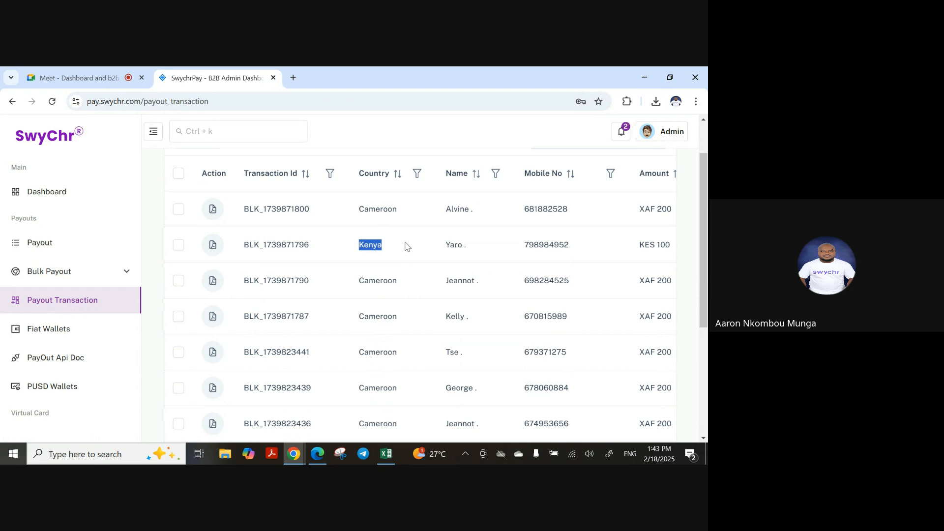
{"action": "scroll", "coordinate": [407, 246], "scroll_direction": "right", "scroll_amount": 8}
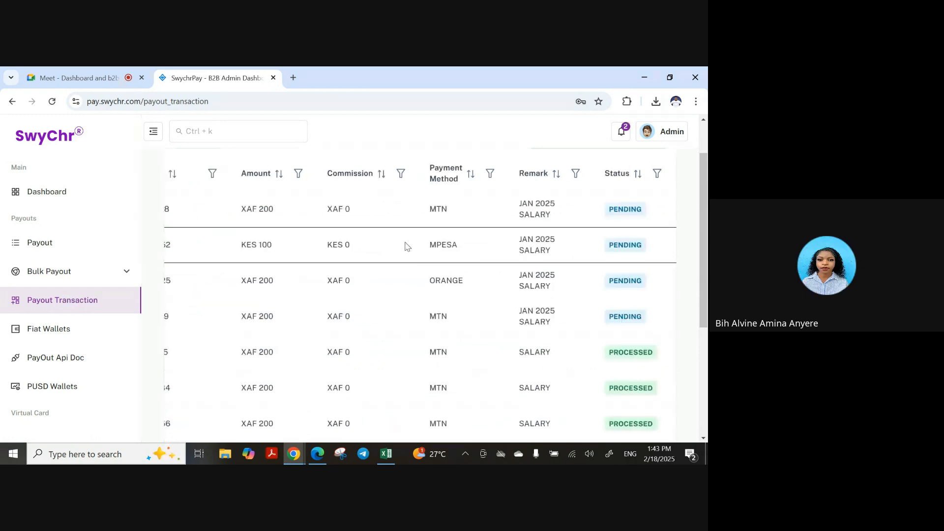
{"action": "scroll", "coordinate": [407, 246], "scroll_direction": "left", "scroll_amount": 8}
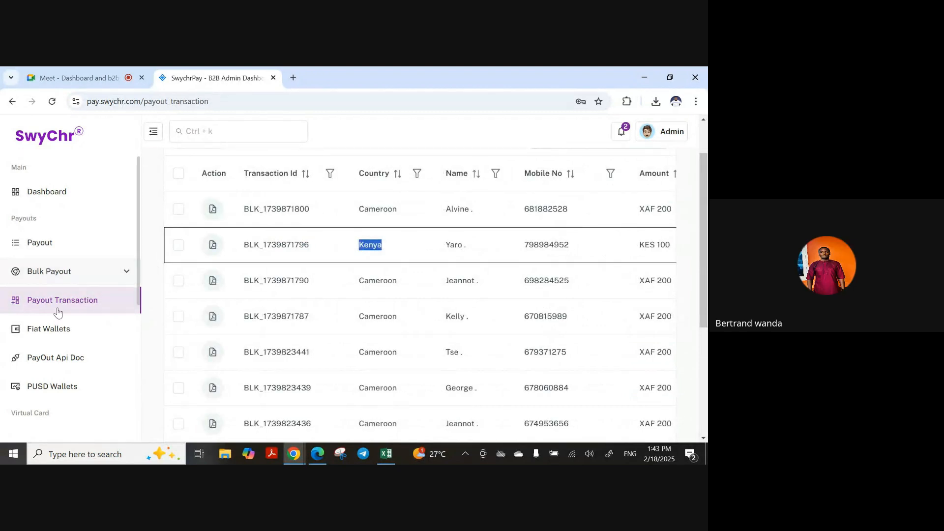
{"action": "left_click", "coordinate": [63, 271]}
{"action": "left_click", "coordinate": [68, 329]}
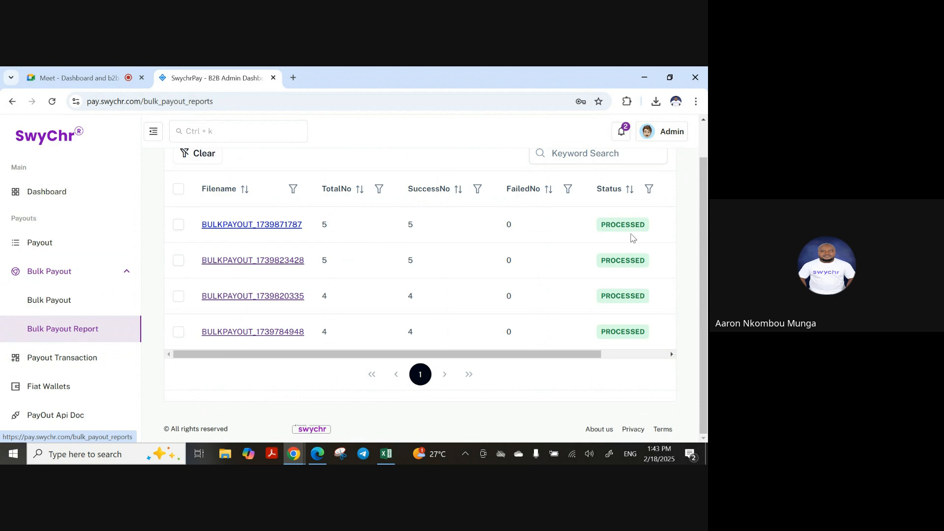
Check the newest payout transactions sorted by status, then go back to the dashboard
{"action": "left_click", "coordinate": [73, 358]}
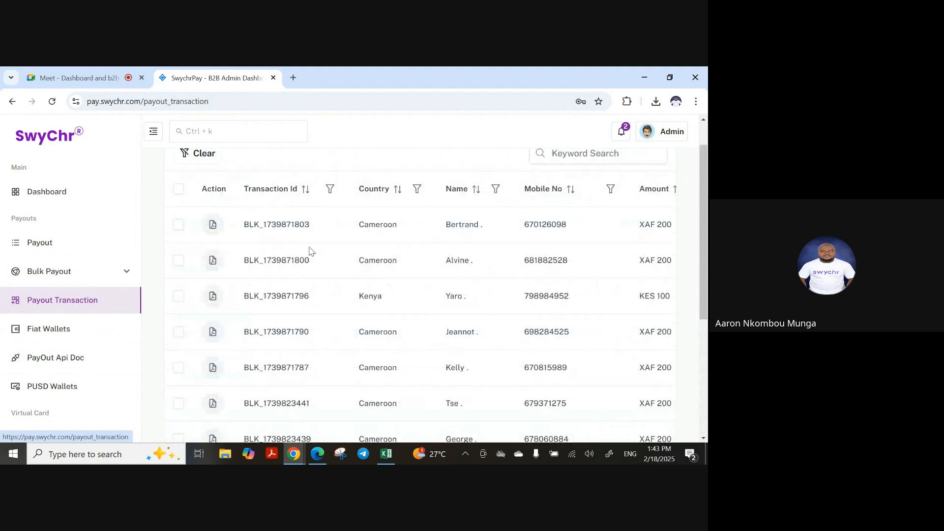
{"action": "triple_click", "coordinate": [472, 222]}
{"action": "scroll", "coordinate": [497, 226], "scroll_direction": "right", "scroll_amount": 8}
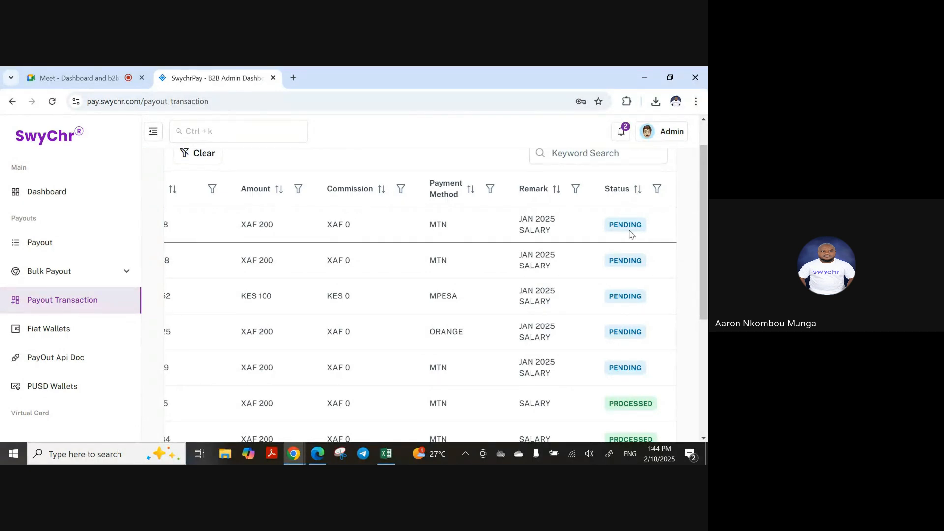
{"action": "left_click", "coordinate": [621, 189]}
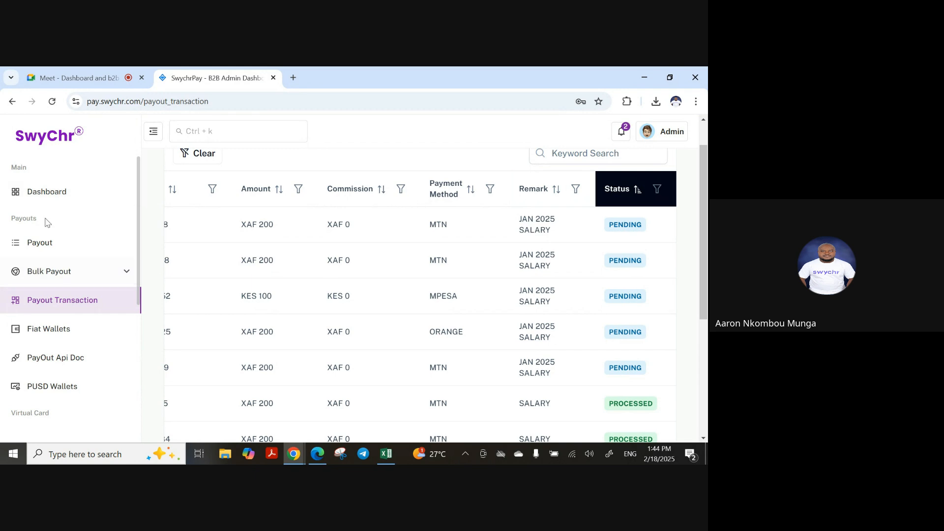
{"action": "left_click", "coordinate": [43, 193]}
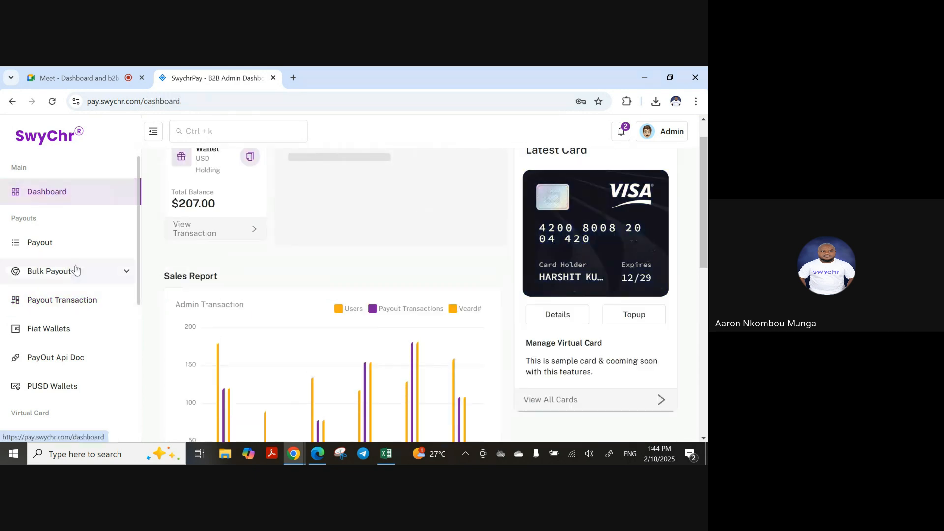
Inspect the new payouts' countries, mobile number and PENDING status in Payout Transaction
{"action": "left_click", "coordinate": [64, 305]}
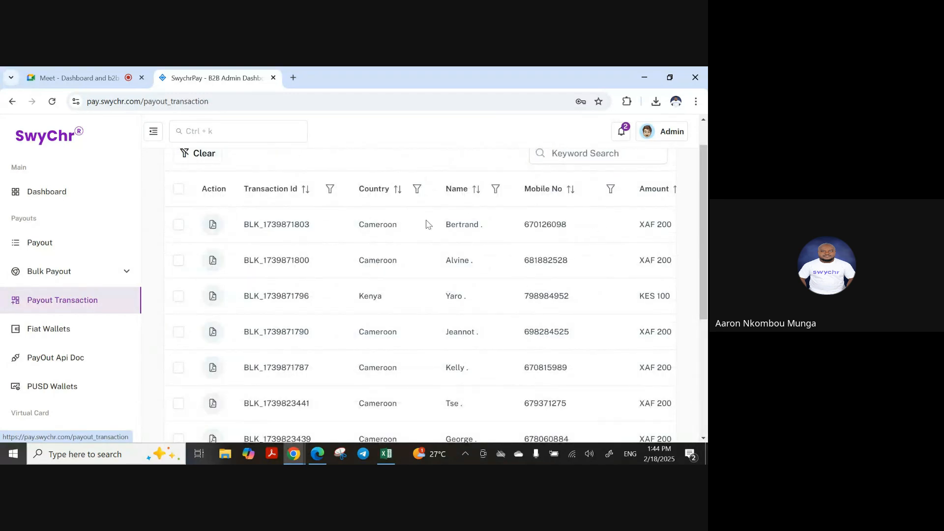
{"action": "left_click_drag", "start_coordinate": [357, 224], "coordinate": [403, 226]}
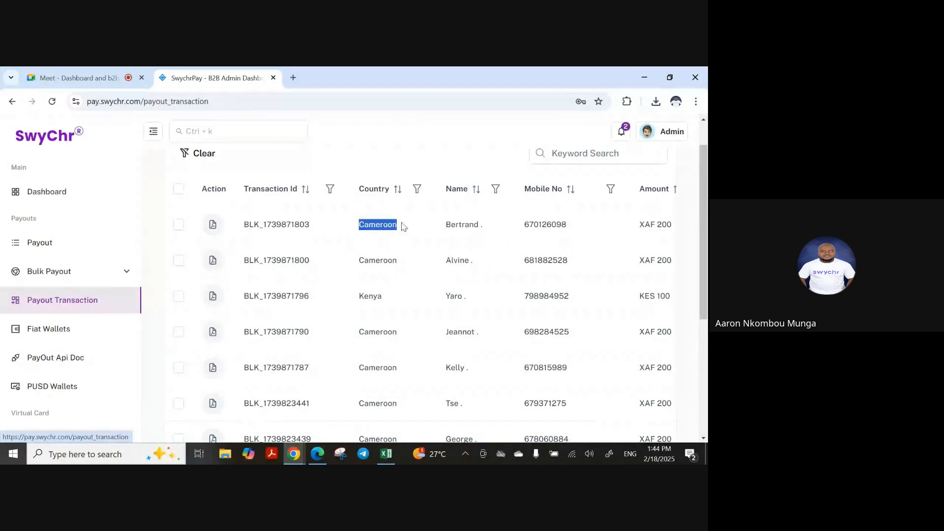
{"action": "left_click_drag", "start_coordinate": [353, 266], "coordinate": [435, 263]}
{"action": "left_click_drag", "start_coordinate": [352, 298], "coordinate": [403, 296]}
{"action": "left_click_drag", "start_coordinate": [357, 332], "coordinate": [399, 332]}
{"action": "left_click_drag", "start_coordinate": [355, 369], "coordinate": [396, 368]}
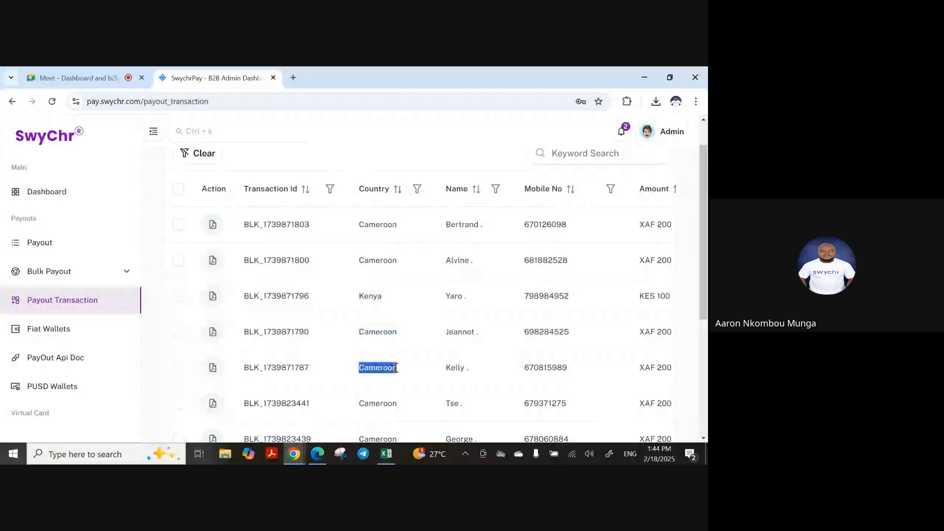
{"action": "left_click_drag", "start_coordinate": [523, 368], "coordinate": [583, 369]}
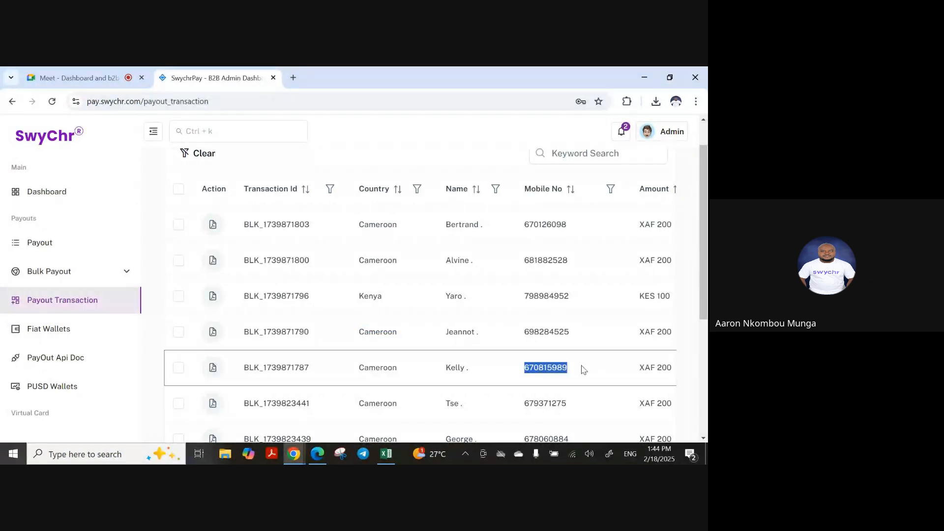
{"action": "scroll", "coordinate": [583, 369], "scroll_direction": "right", "scroll_amount": 10}
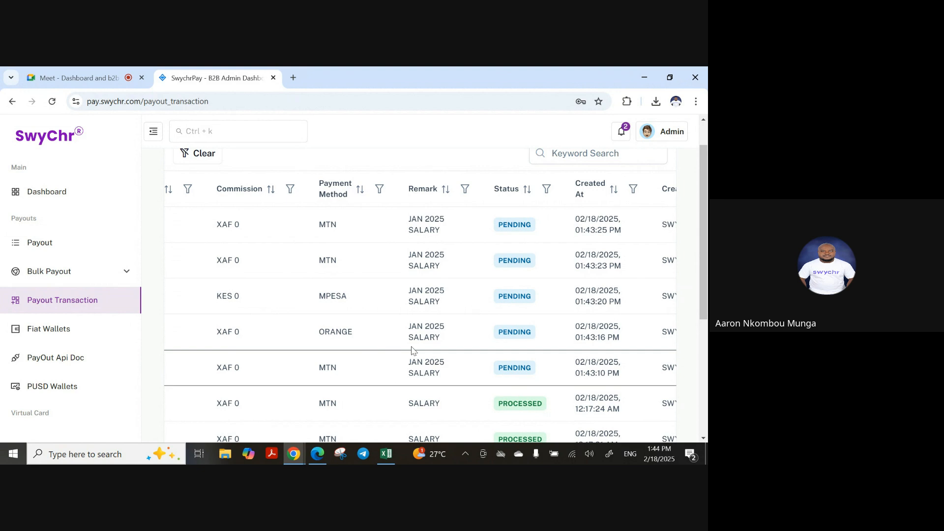
{"action": "left_click_drag", "start_coordinate": [500, 369], "coordinate": [542, 368]}
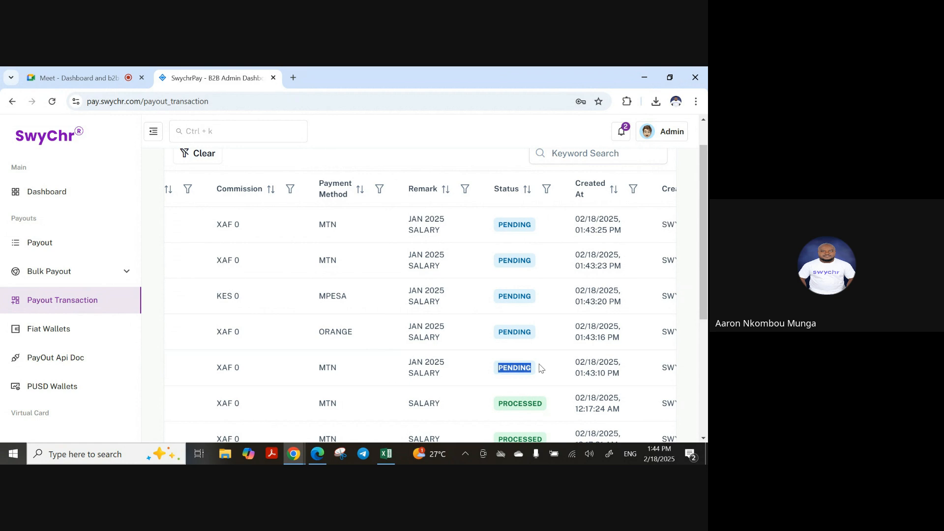
{"action": "scroll", "coordinate": [541, 367], "scroll_direction": "right", "scroll_amount": 5}
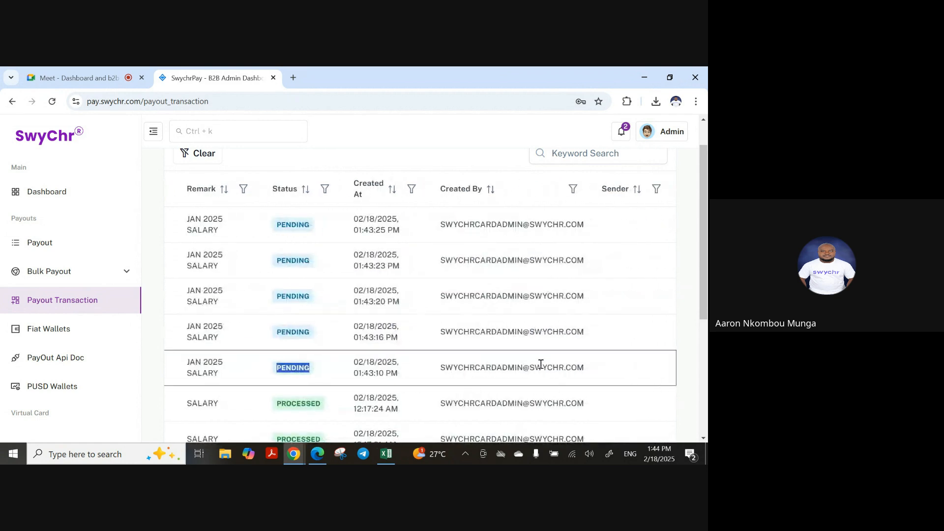
{"action": "scroll", "coordinate": [540, 365], "scroll_direction": "left", "scroll_amount": 10}
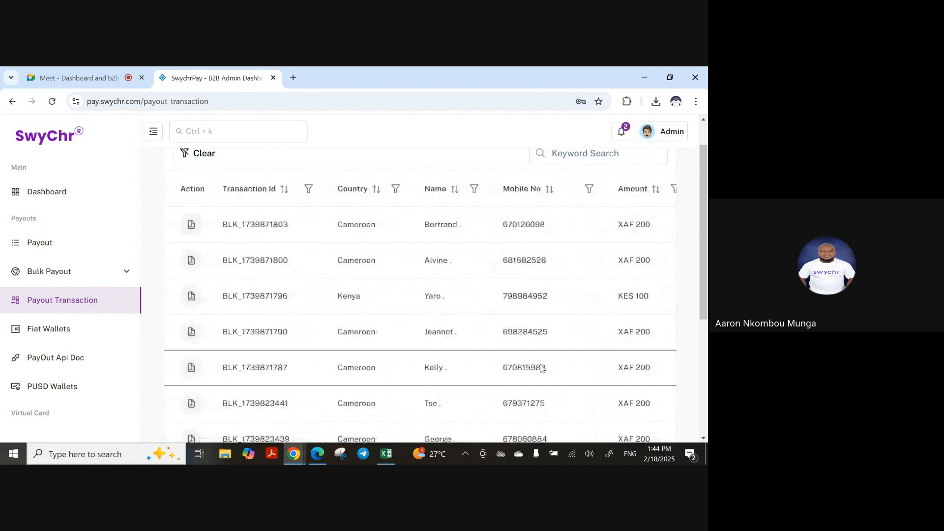
{"action": "scroll", "coordinate": [541, 365], "scroll_direction": "right", "scroll_amount": 5}
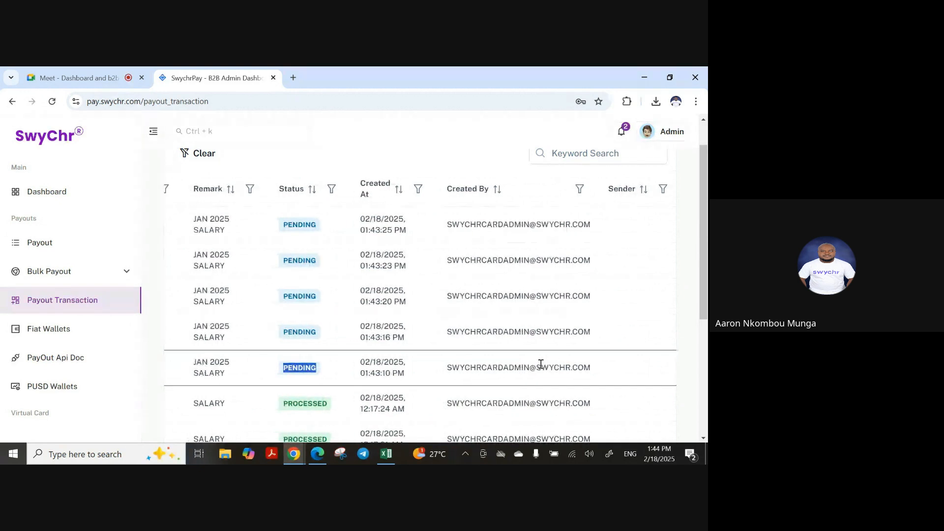
{"action": "scroll", "coordinate": [541, 364], "scroll_direction": "left", "scroll_amount": 5}
{"action": "scroll", "coordinate": [541, 364], "scroll_direction": "left", "scroll_amount": 3}
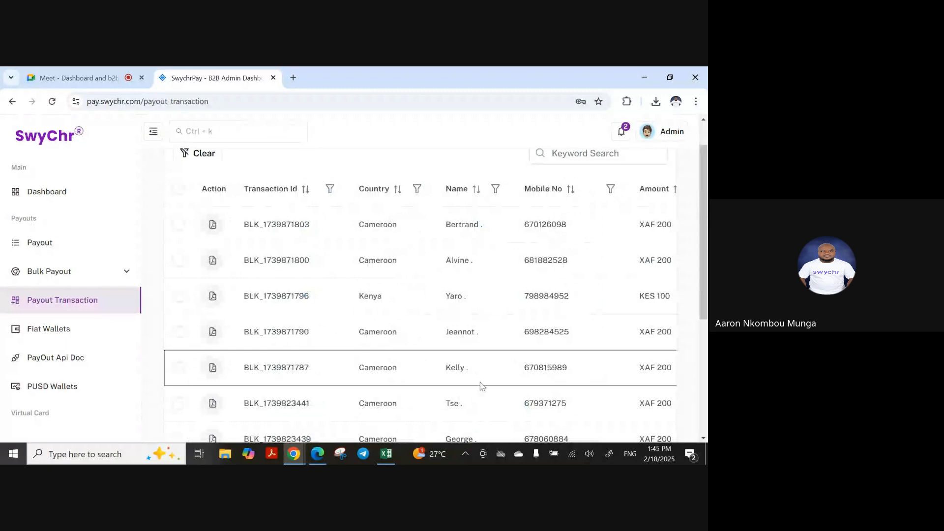
Visit the dashboard, reopen Payout Transaction, and locate the Kenya KES 100 payout's transaction ID
{"action": "left_click", "coordinate": [54, 185]}
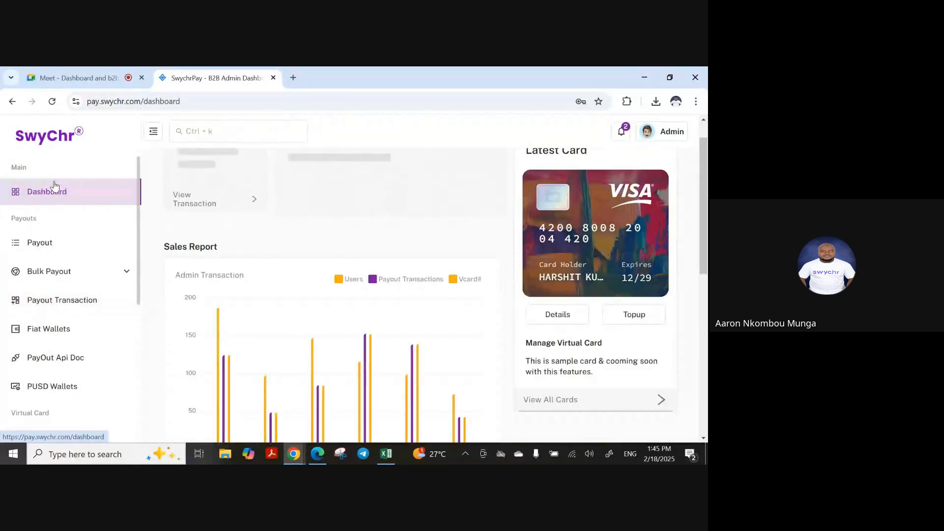
{"action": "left_click", "coordinate": [56, 300]}
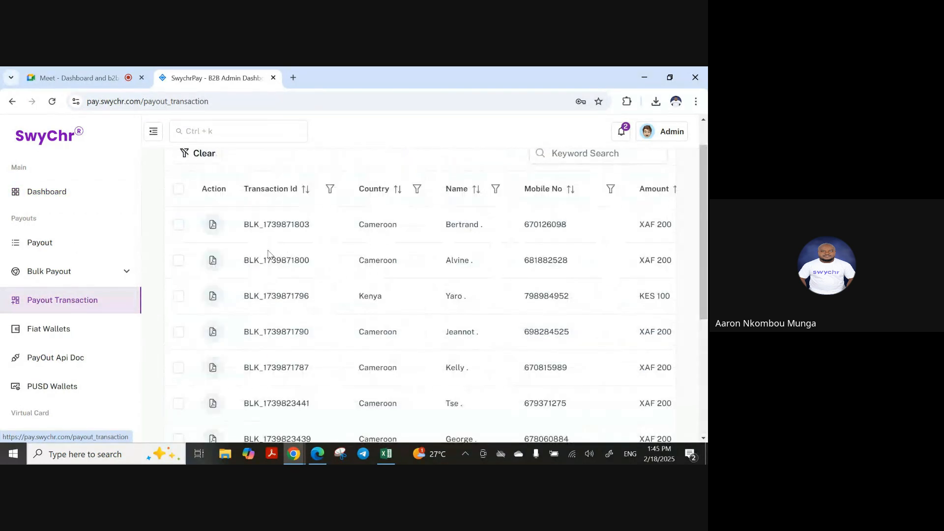
{"action": "left_click_drag", "start_coordinate": [246, 298], "coordinate": [323, 308]}
{"action": "scroll", "coordinate": [324, 308], "scroll_direction": "right", "scroll_amount": 2}
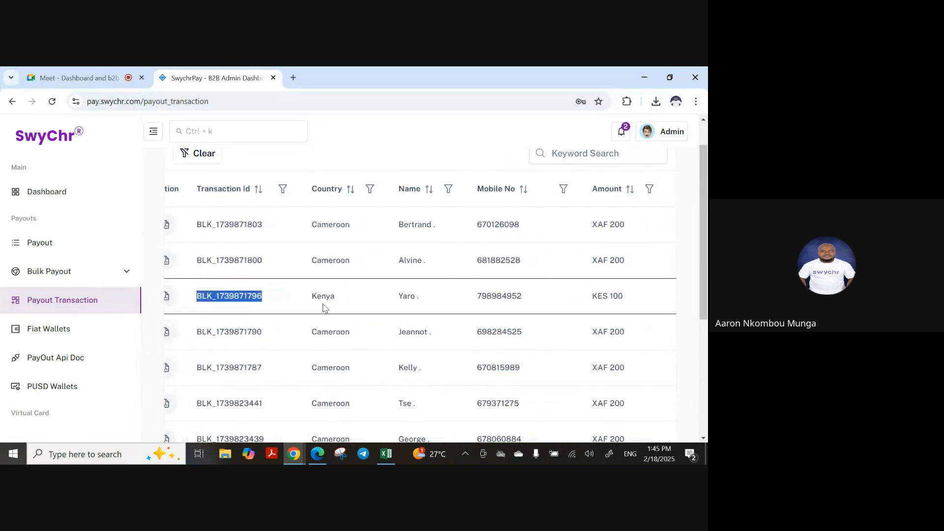
{"action": "scroll", "coordinate": [324, 308], "scroll_direction": "right", "scroll_amount": 6}
{"action": "scroll", "coordinate": [323, 308], "scroll_direction": "left", "scroll_amount": 8}
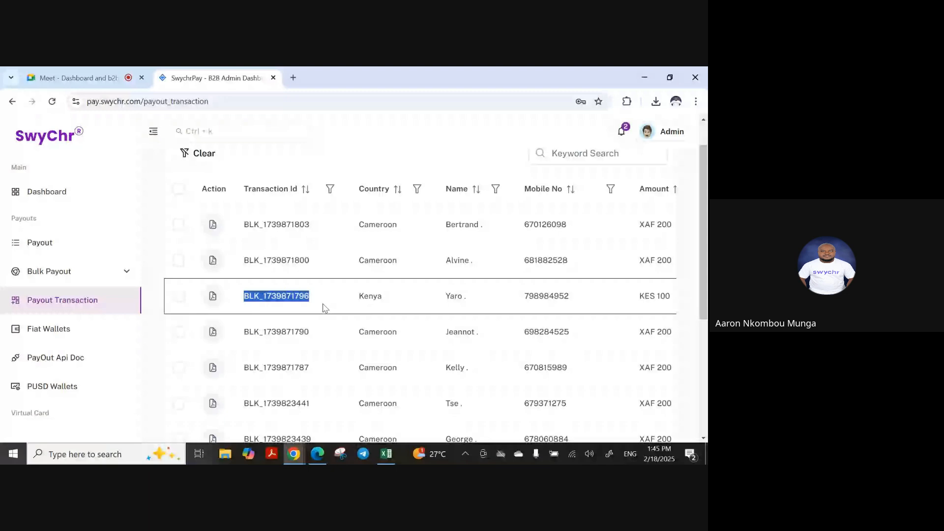
Open the first payout's receipt and check its XAF 200.0 MTN Payment Pending details
{"action": "left_click", "coordinate": [212, 226]}
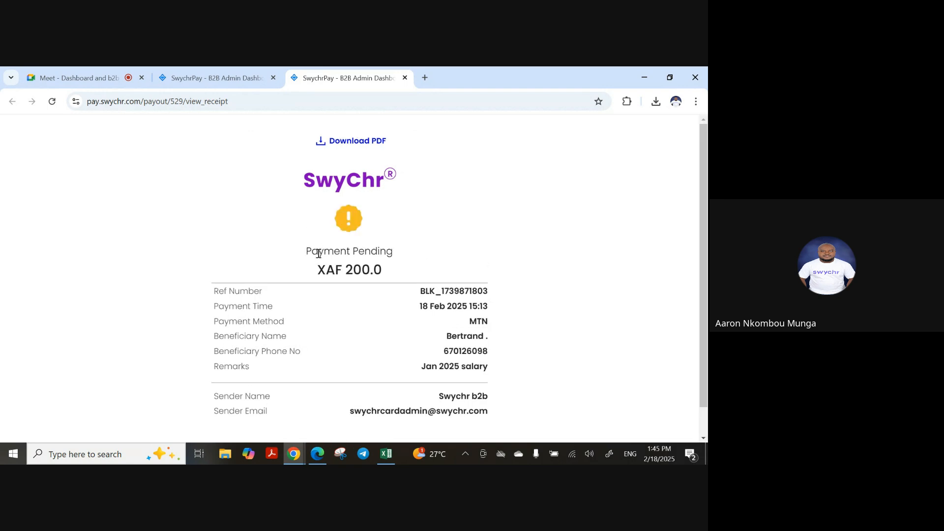
{"action": "scroll", "coordinate": [384, 254], "scroll_direction": "down", "scroll_amount": 1}
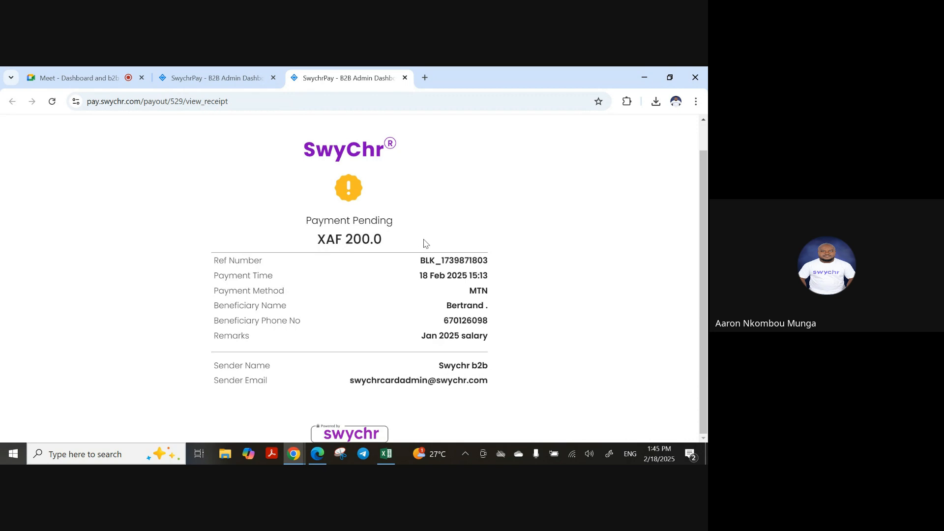
{"action": "left_click_drag", "start_coordinate": [422, 263], "coordinate": [480, 267]}
{"action": "left_click", "coordinate": [418, 287]}
View the profile's logo setting (logo_png_988928.png) under Admin > Edit Profile, then return to the dashboard
{"action": "left_click", "coordinate": [212, 69]}
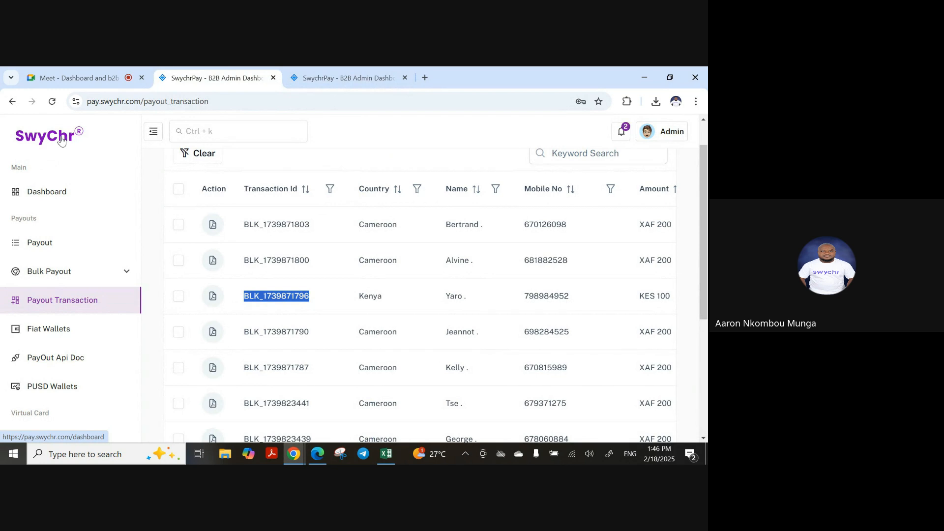
{"action": "left_click", "coordinate": [36, 191]}
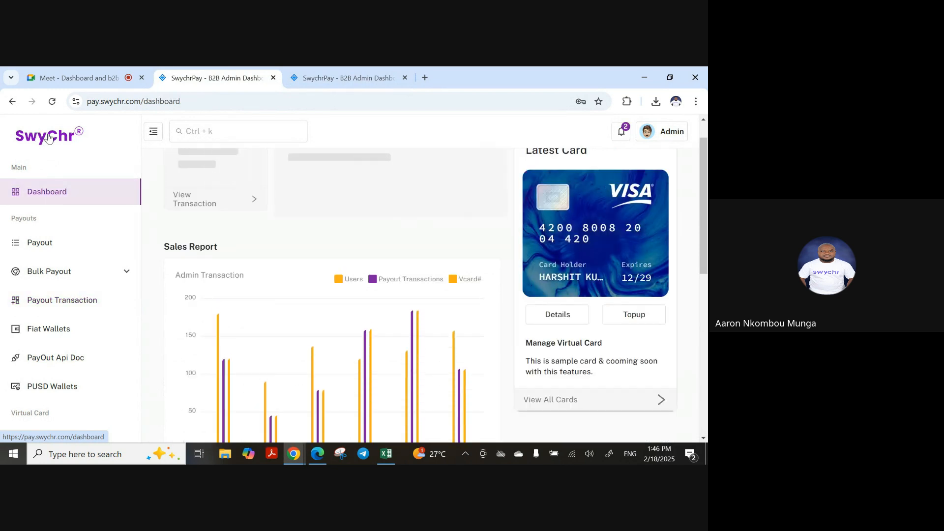
{"action": "left_click", "coordinate": [672, 133]}
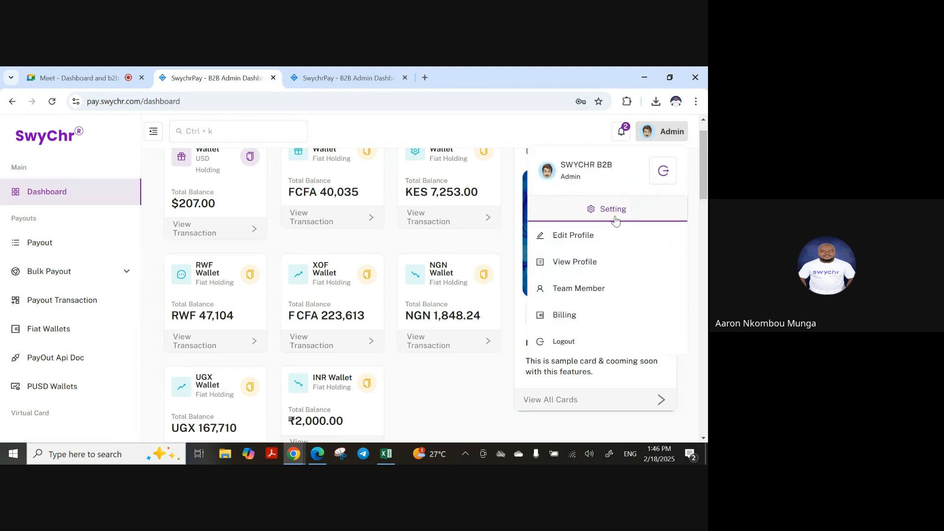
{"action": "left_click", "coordinate": [588, 238]}
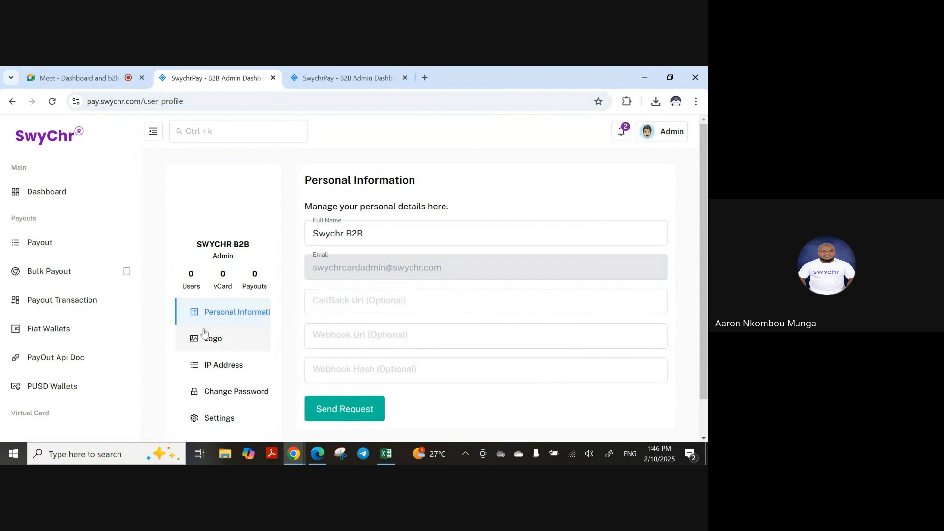
{"action": "left_click", "coordinate": [205, 337]}
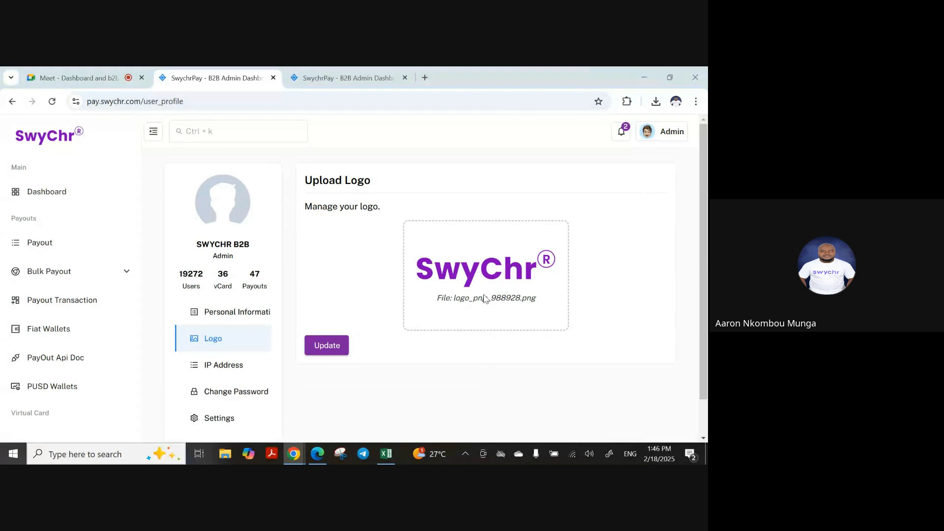
{"action": "left_click", "coordinate": [556, 75]}
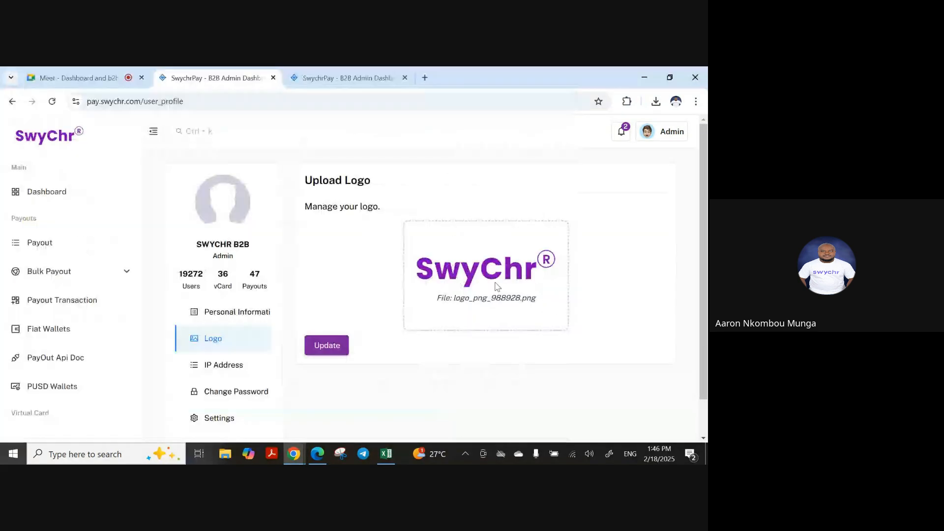
{"action": "left_click", "coordinate": [39, 195]}
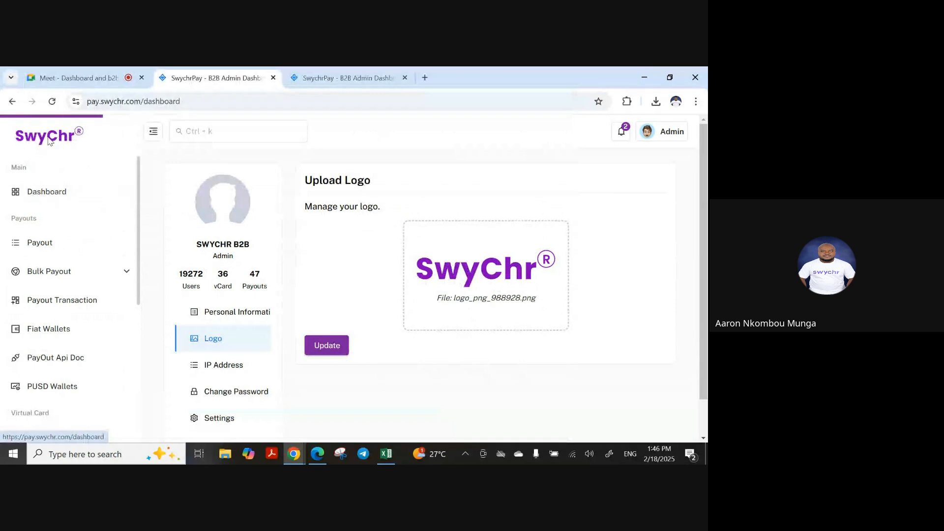
{"action": "scroll", "coordinate": [312, 309], "scroll_direction": "down", "scroll_amount": 3}
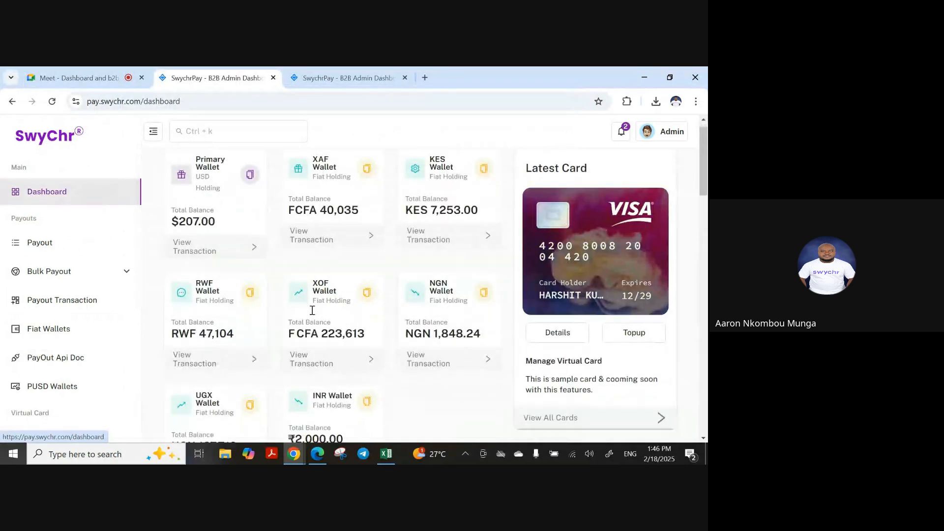
Recheck the payout list, then reload the XAF 200 receipt tab to refresh its status
{"action": "left_click", "coordinate": [57, 301]}
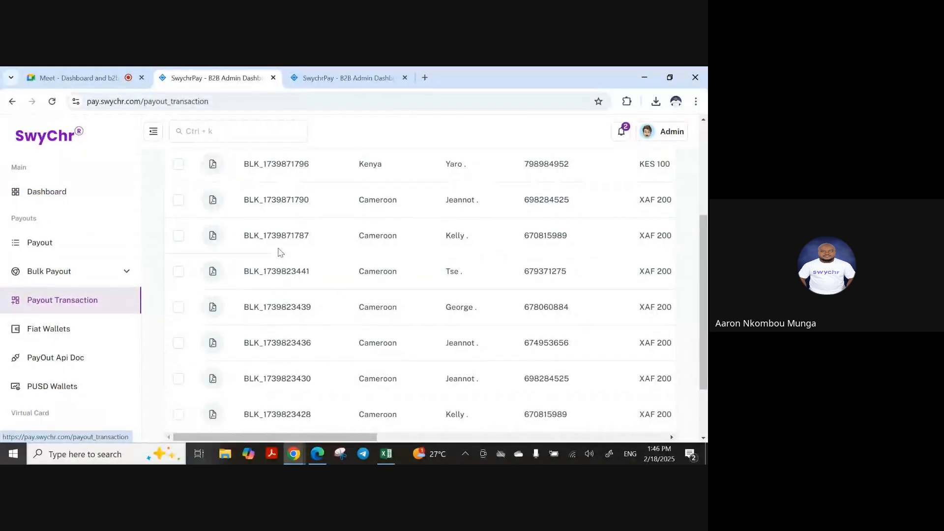
{"action": "scroll", "coordinate": [281, 253], "scroll_direction": "up", "scroll_amount": 3}
{"action": "double_click", "coordinate": [257, 293]}
{"action": "scroll", "coordinate": [359, 293], "scroll_direction": "right", "scroll_amount": 7}
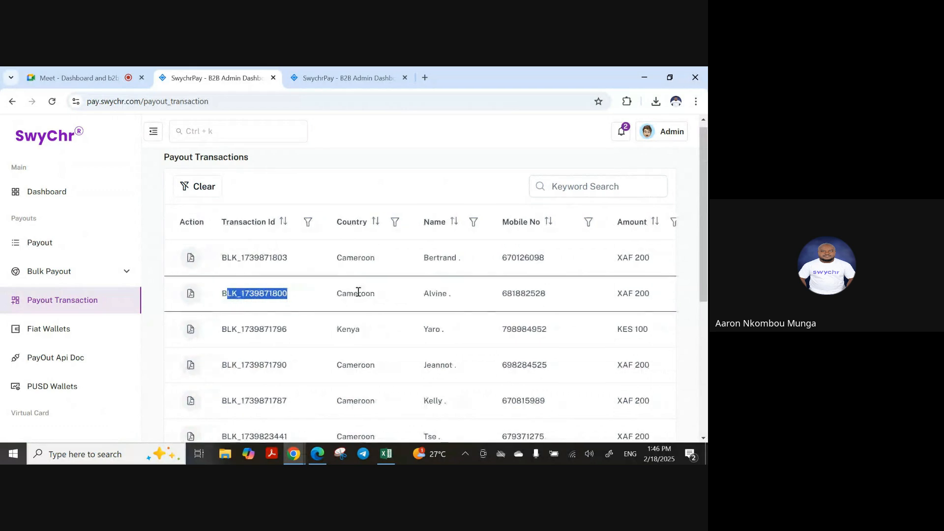
{"action": "scroll", "coordinate": [359, 294], "scroll_direction": "right", "scroll_amount": 3}
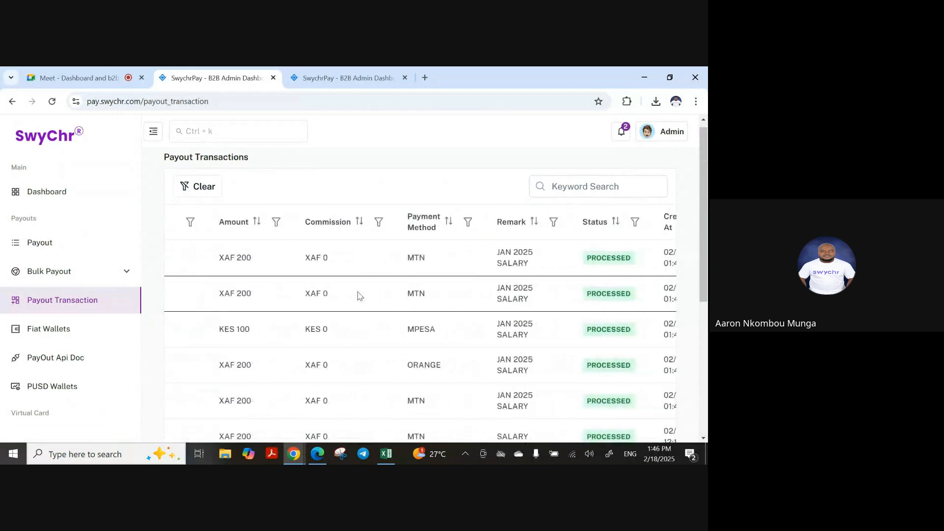
{"action": "scroll", "coordinate": [615, 323], "scroll_direction": "down", "scroll_amount": 2}
{"action": "scroll", "coordinate": [571, 306], "scroll_direction": "up", "scroll_amount": 2}
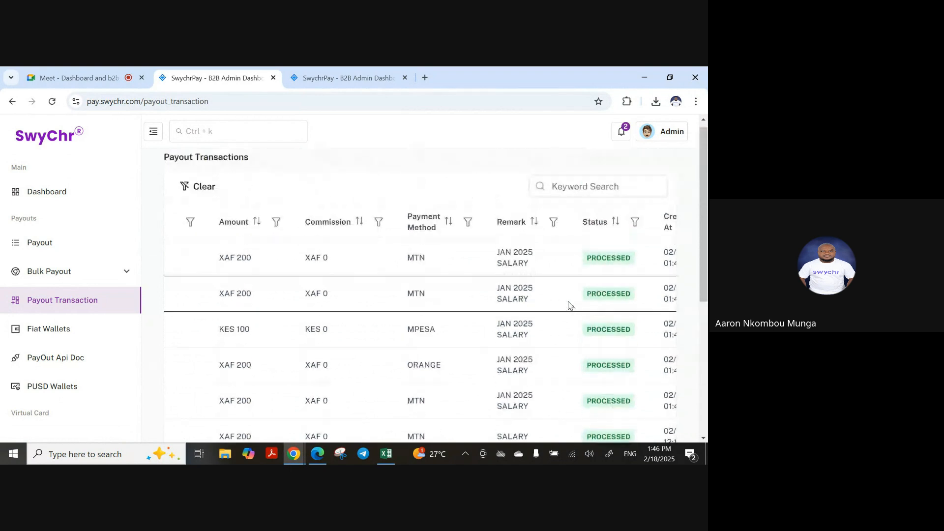
{"action": "left_click", "coordinate": [340, 77]}
{"action": "left_click", "coordinate": [323, 102]}
{"action": "key", "text": "Return"}
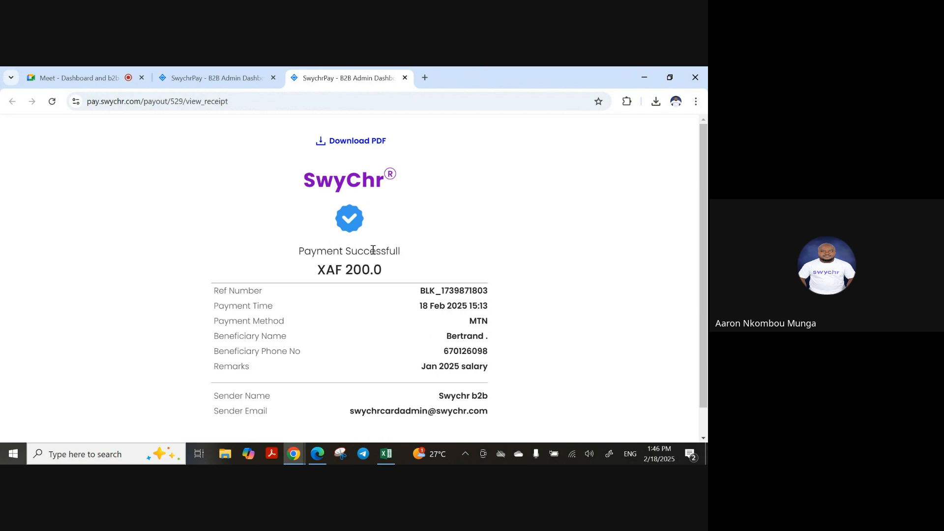
Open the Kenya payout's KES 100.0 MPESA receipt in a new tab and return to the list
{"action": "left_click", "coordinate": [222, 79]}
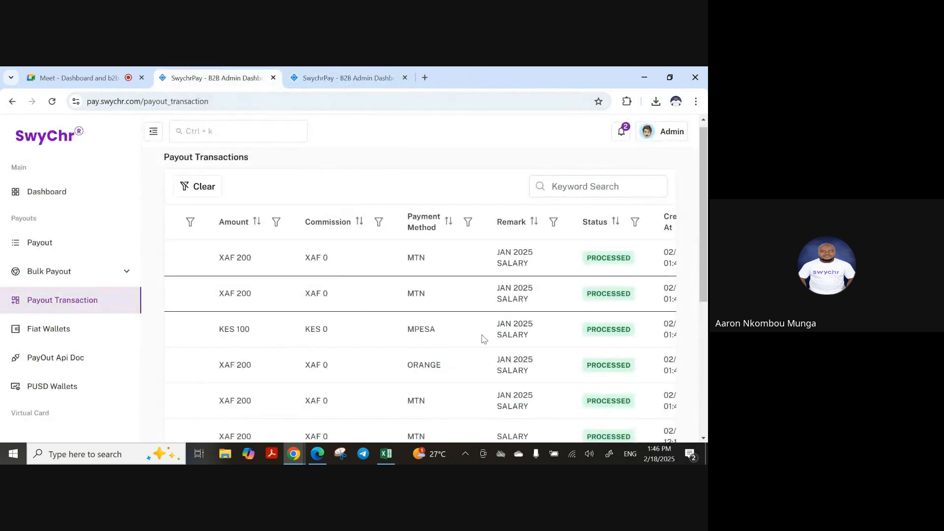
{"action": "double_click", "coordinate": [431, 331]}
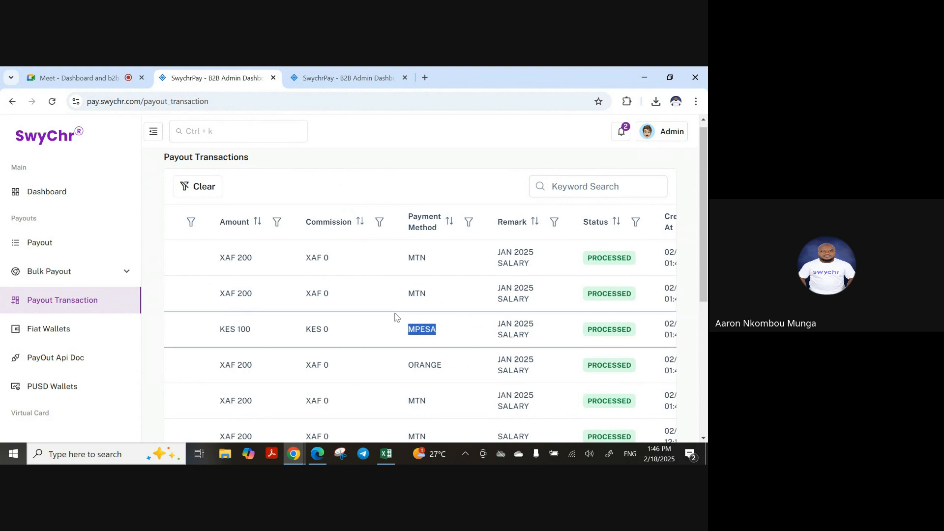
{"action": "scroll", "coordinate": [396, 317], "scroll_direction": "left", "scroll_amount": 10}
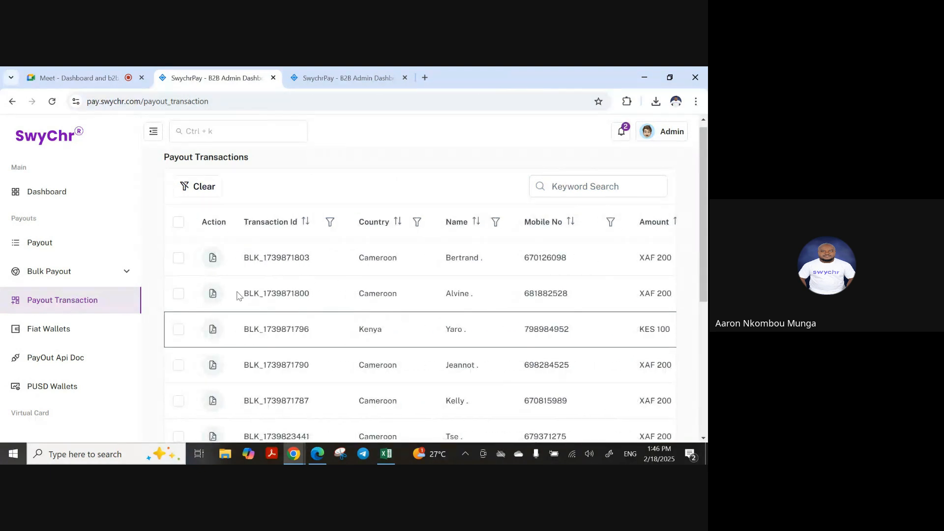
{"action": "left_click", "coordinate": [212, 330]}
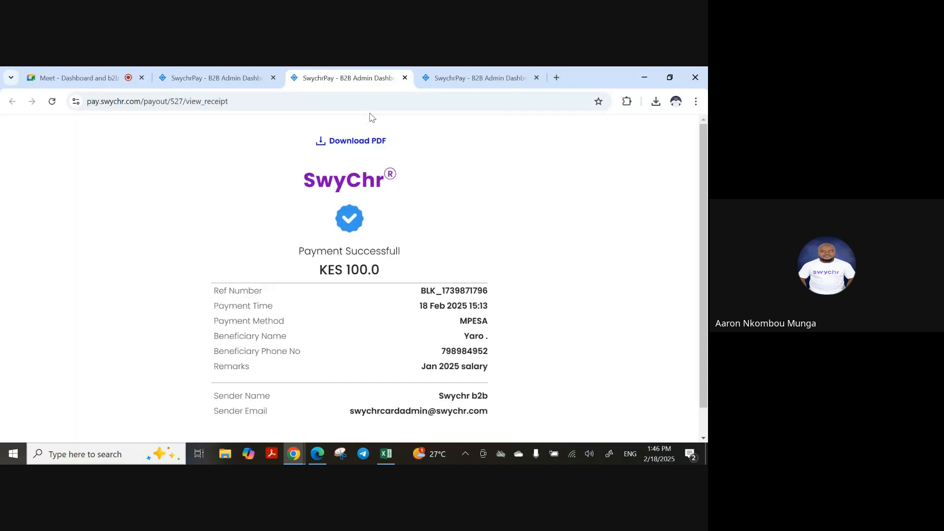
{"action": "scroll", "coordinate": [347, 305], "scroll_direction": "down", "scroll_amount": 1}
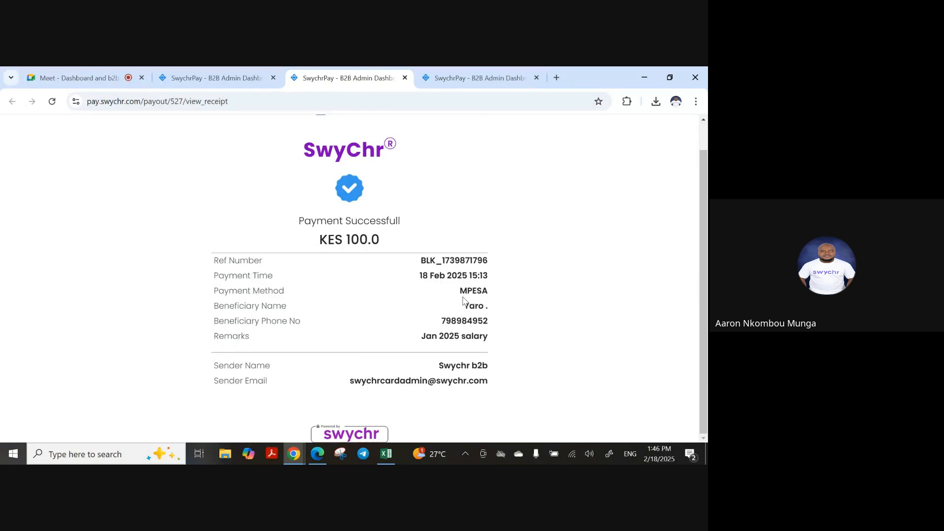
{"action": "left_click", "coordinate": [234, 72]}
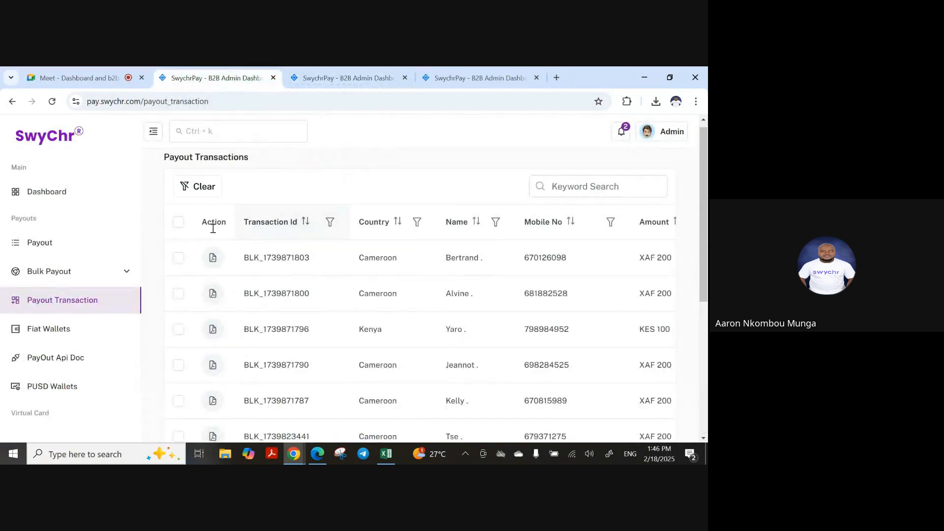
Review the FCFA payout debits in Fiat Wallets
{"action": "left_click", "coordinate": [72, 333]}
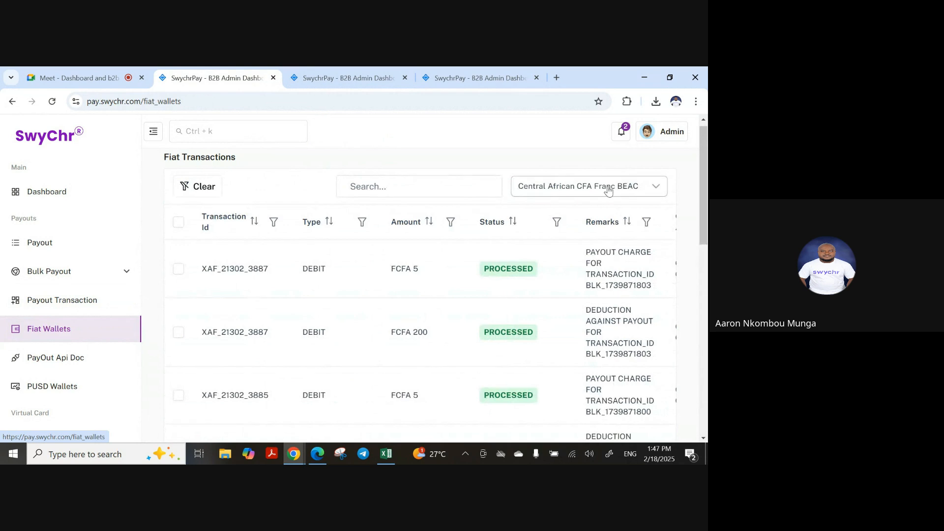
{"action": "left_click_drag", "start_coordinate": [389, 344], "coordinate": [466, 342]}
{"action": "scroll", "coordinate": [440, 349], "scroll_direction": "down", "scroll_amount": 2}
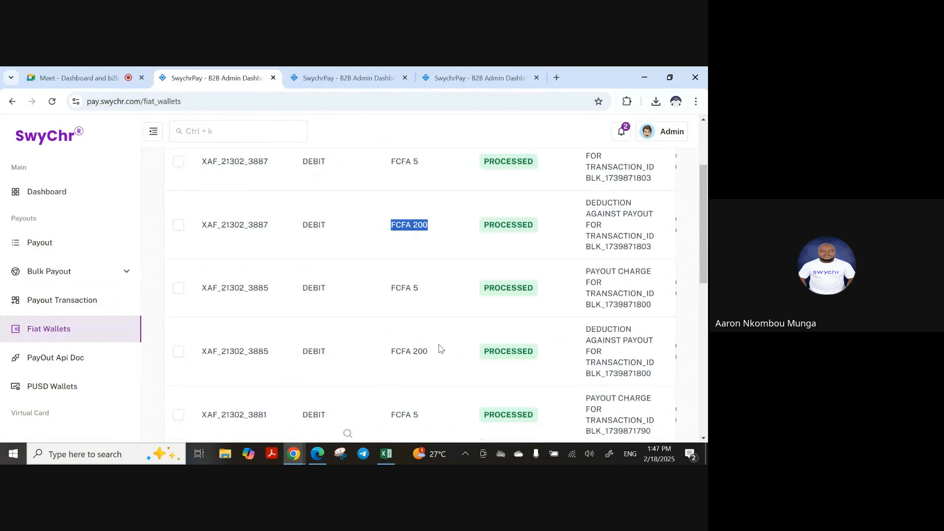
{"action": "left_click_drag", "start_coordinate": [392, 352], "coordinate": [458, 344]}
{"action": "scroll", "coordinate": [458, 344], "scroll_direction": "down", "scroll_amount": 2}
{"action": "left_click_drag", "start_coordinate": [390, 367], "coordinate": [448, 367]}
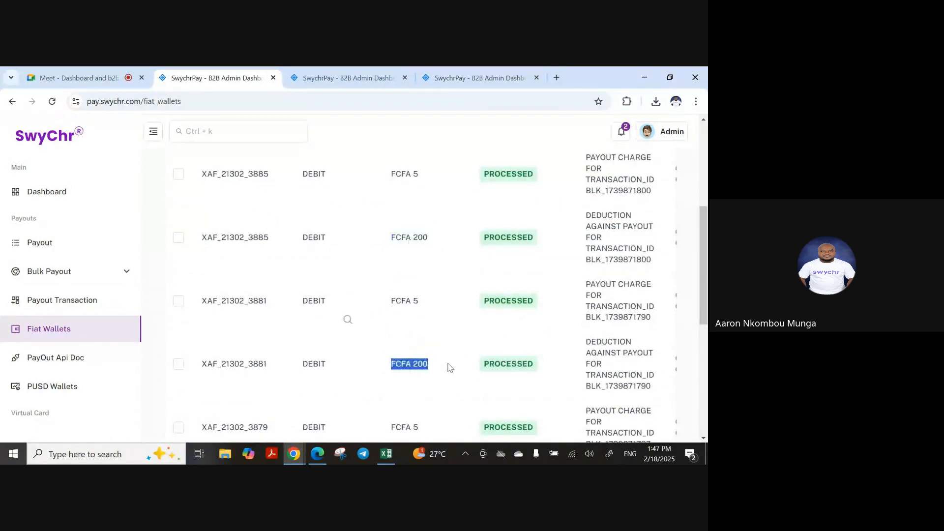
{"action": "scroll", "coordinate": [457, 357], "scroll_direction": "down", "scroll_amount": 1}
{"action": "scroll", "coordinate": [437, 358], "scroll_direction": "down", "scroll_amount": 2}
{"action": "scroll", "coordinate": [458, 345], "scroll_direction": "up", "scroll_amount": 3}
{"action": "scroll", "coordinate": [462, 336], "scroll_direction": "up", "scroll_amount": 4}
Check the Kenyan Shilling wallet's KES 100.00 deduction and KES 2.50 charge, then return to Dashboard
{"action": "left_click", "coordinate": [571, 192]}
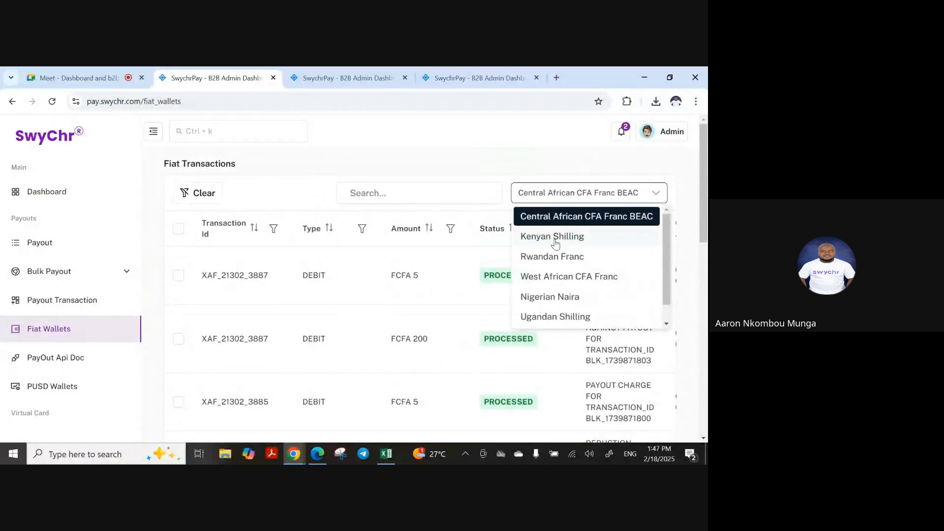
{"action": "left_click", "coordinate": [556, 241]}
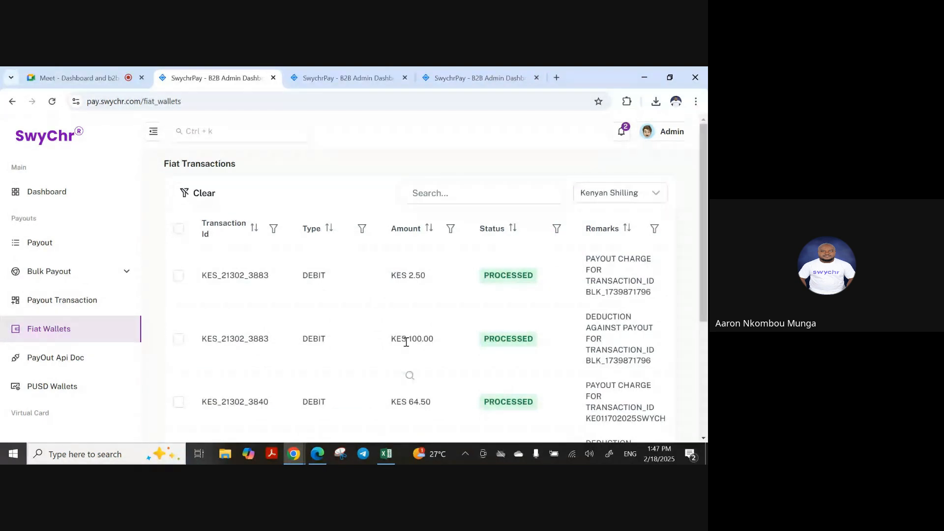
{"action": "triple_click", "coordinate": [406, 342]}
{"action": "key", "text": "Right"}
{"action": "key", "text": "Right"}
{"action": "key", "text": "Right"}
{"action": "key", "text": "Right"}
{"action": "key", "text": "Right"}
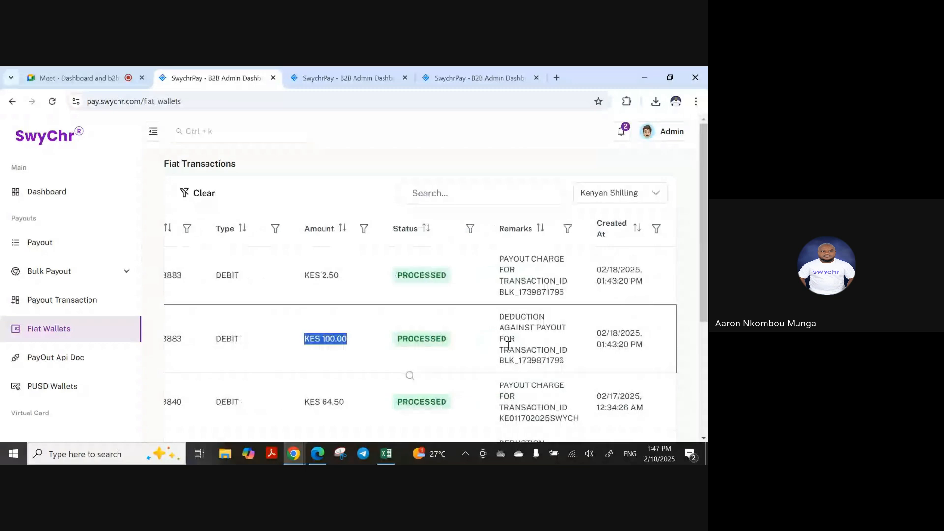
{"action": "key", "text": "Left"}
{"action": "key", "text": "Left"}
{"action": "key", "text": "Left"}
{"action": "key", "text": "Left"}
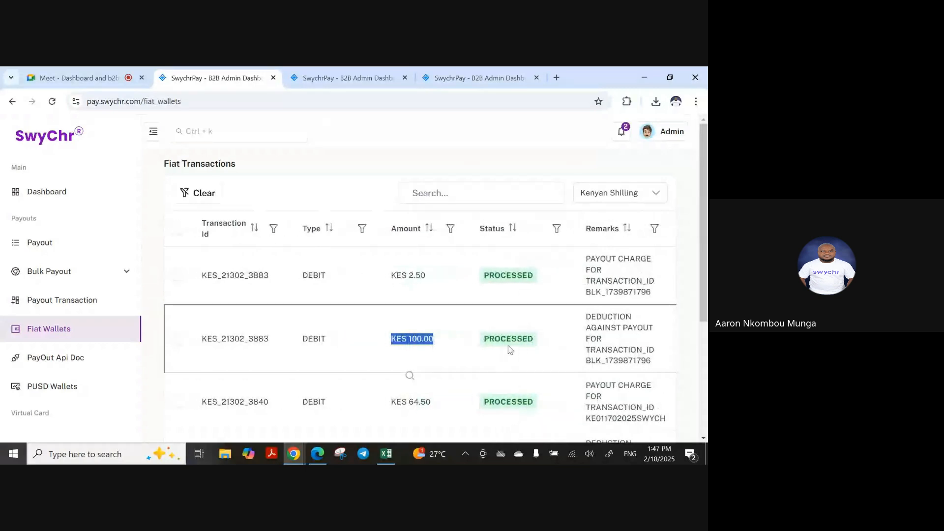
{"action": "left_click_drag", "start_coordinate": [361, 280], "coordinate": [468, 274]}
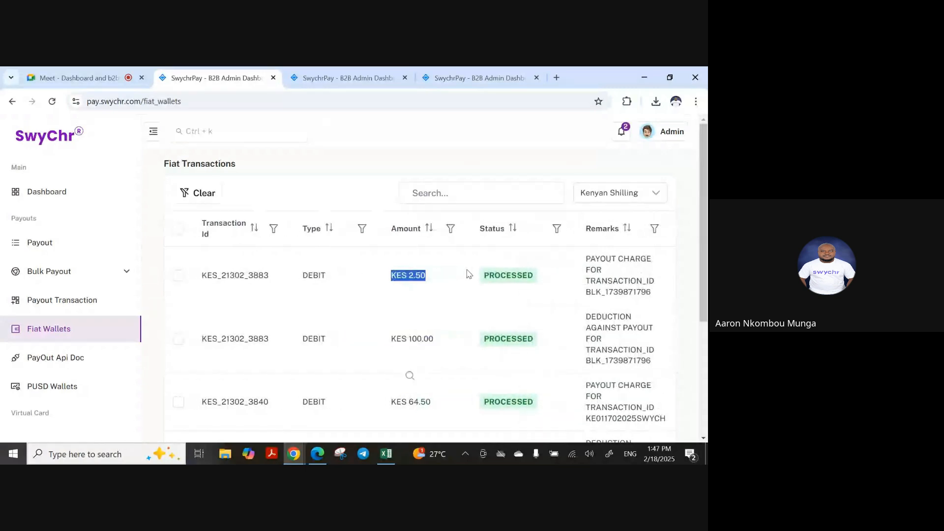
{"action": "left_click", "coordinate": [43, 193]}
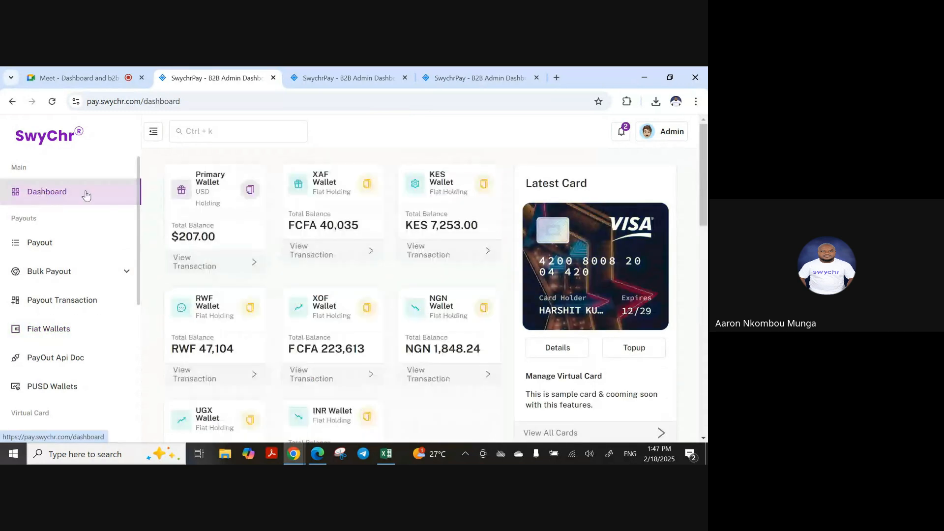
After checking the XAF 200 receipt, download the KES 100.0 receipt as receipt_comp_527.pdf
{"action": "left_click", "coordinate": [462, 77]}
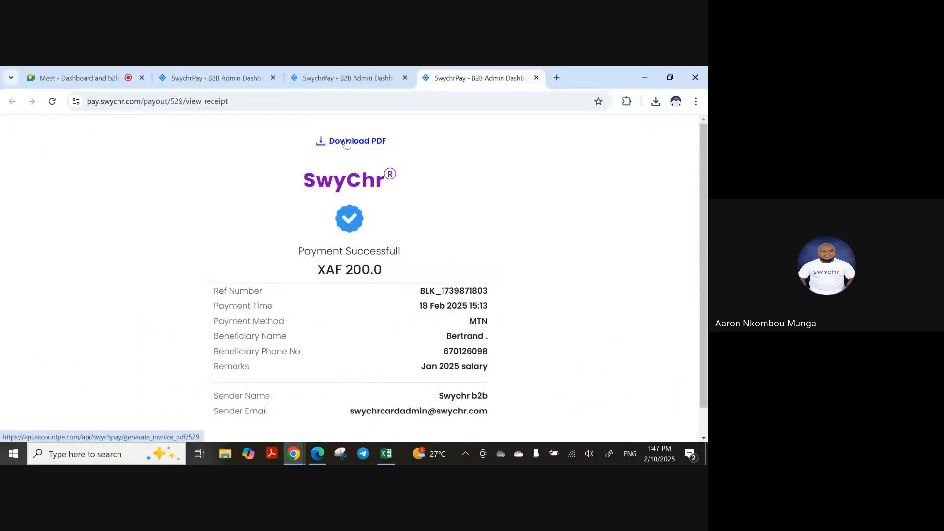
{"action": "left_click", "coordinate": [345, 78]}
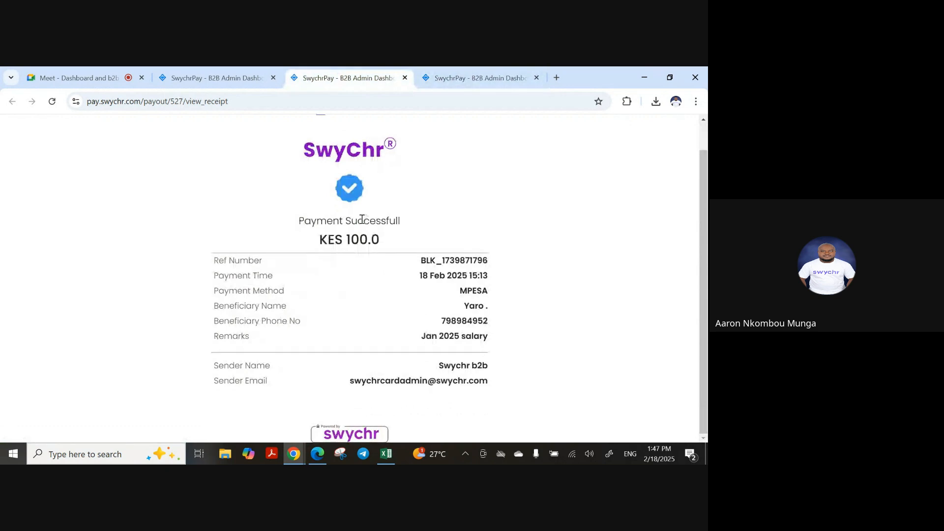
{"action": "scroll", "coordinate": [354, 183], "scroll_direction": "up", "scroll_amount": 1}
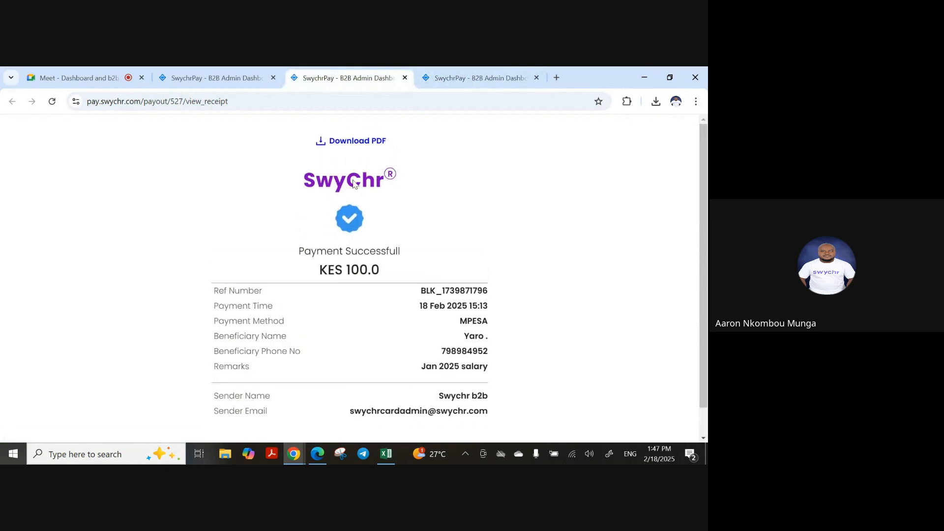
{"action": "left_click", "coordinate": [352, 143]}
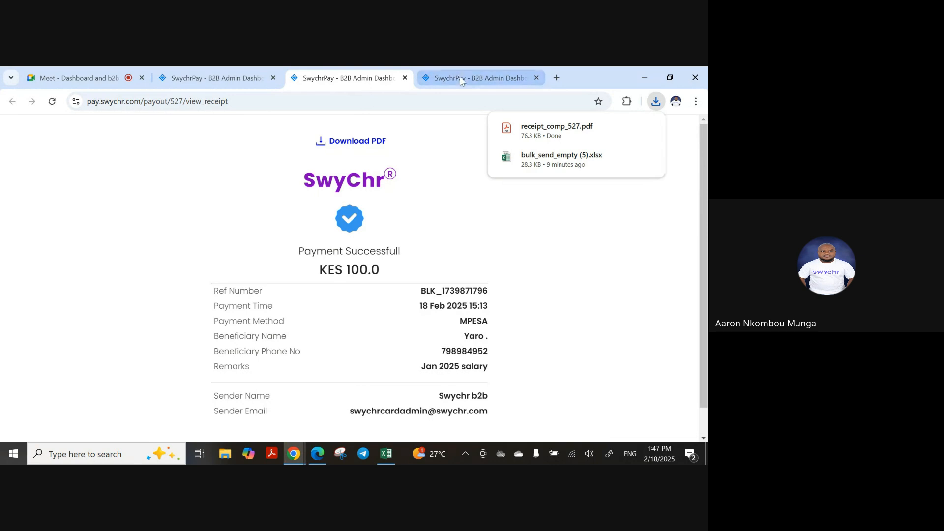
Return to the Google Meet call and stop the meeting recording
{"action": "left_click", "coordinate": [215, 79]}
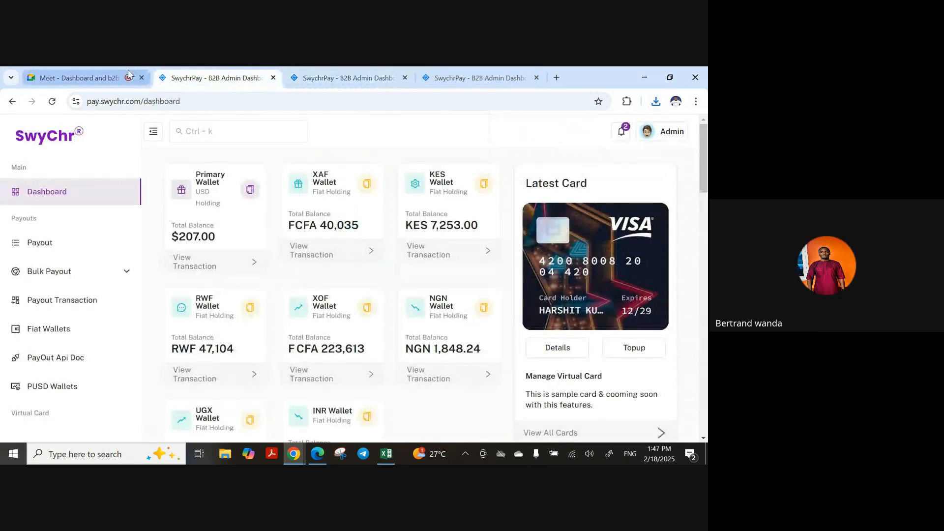
{"action": "left_click", "coordinate": [74, 78]}
{"action": "left_click", "coordinate": [585, 350]}
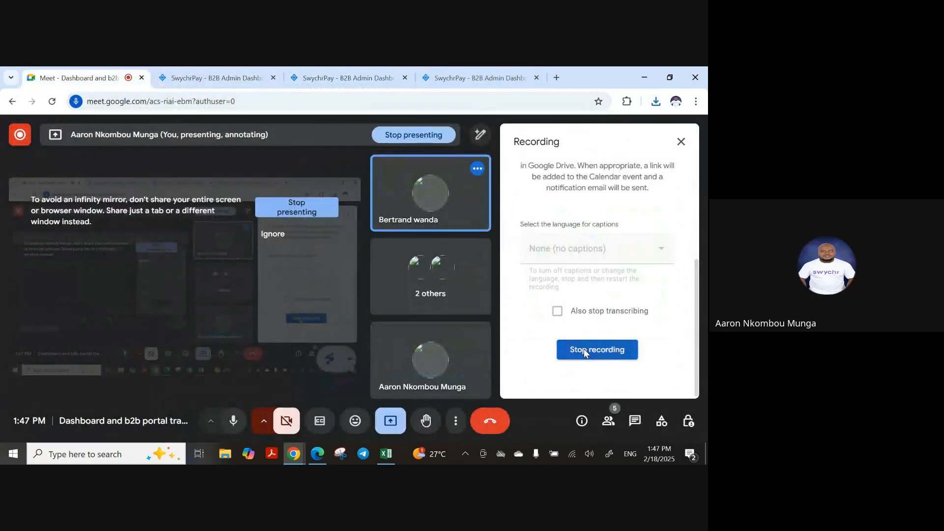